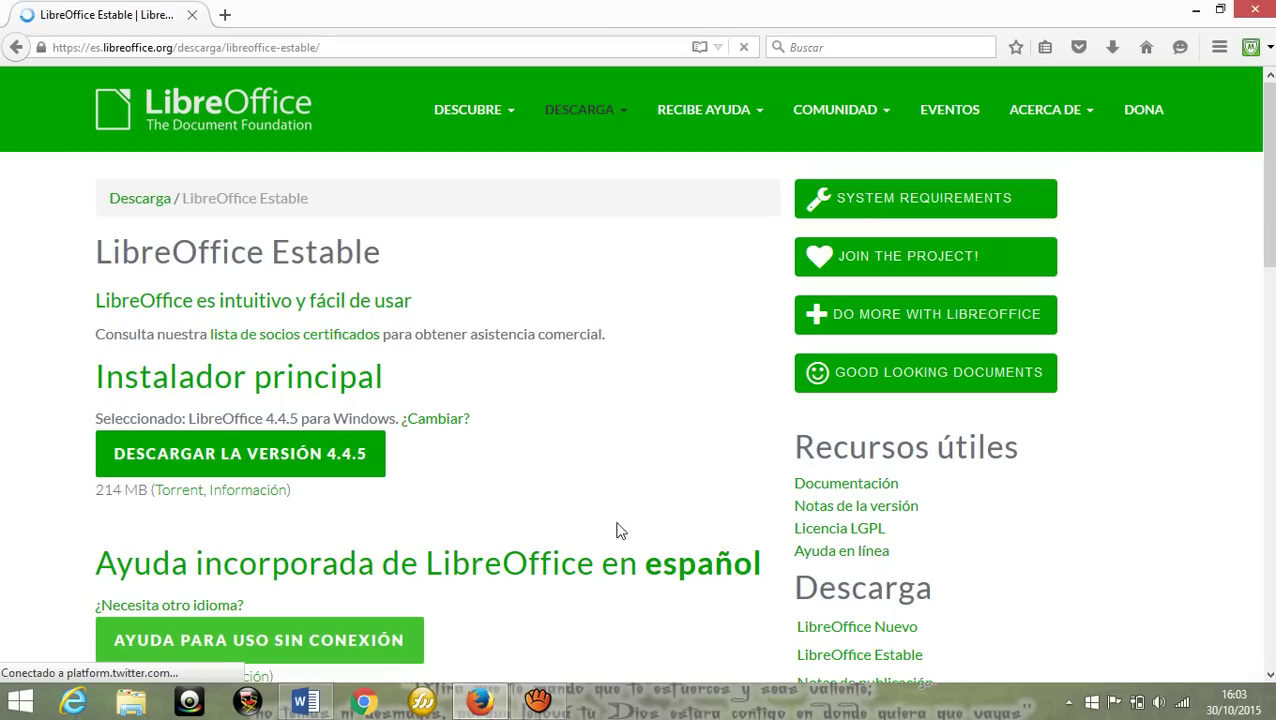
pyautogui.click(548, 697)
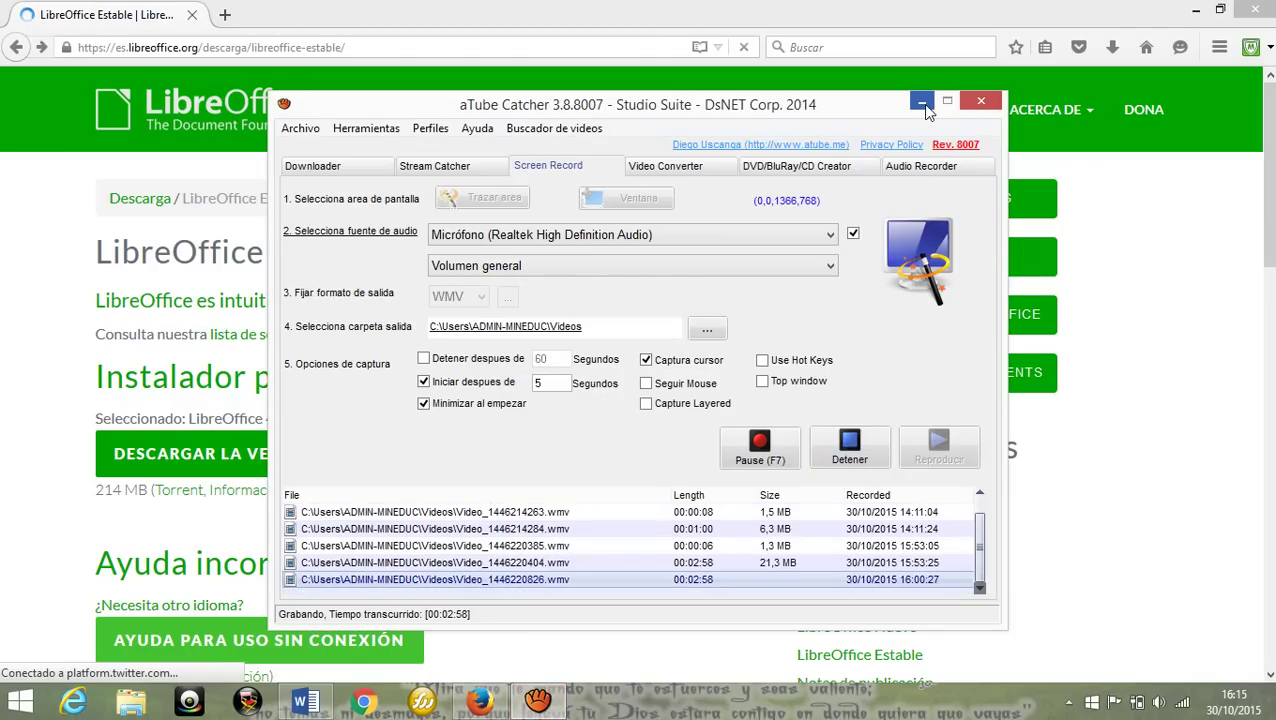
pyautogui.click(922, 104)
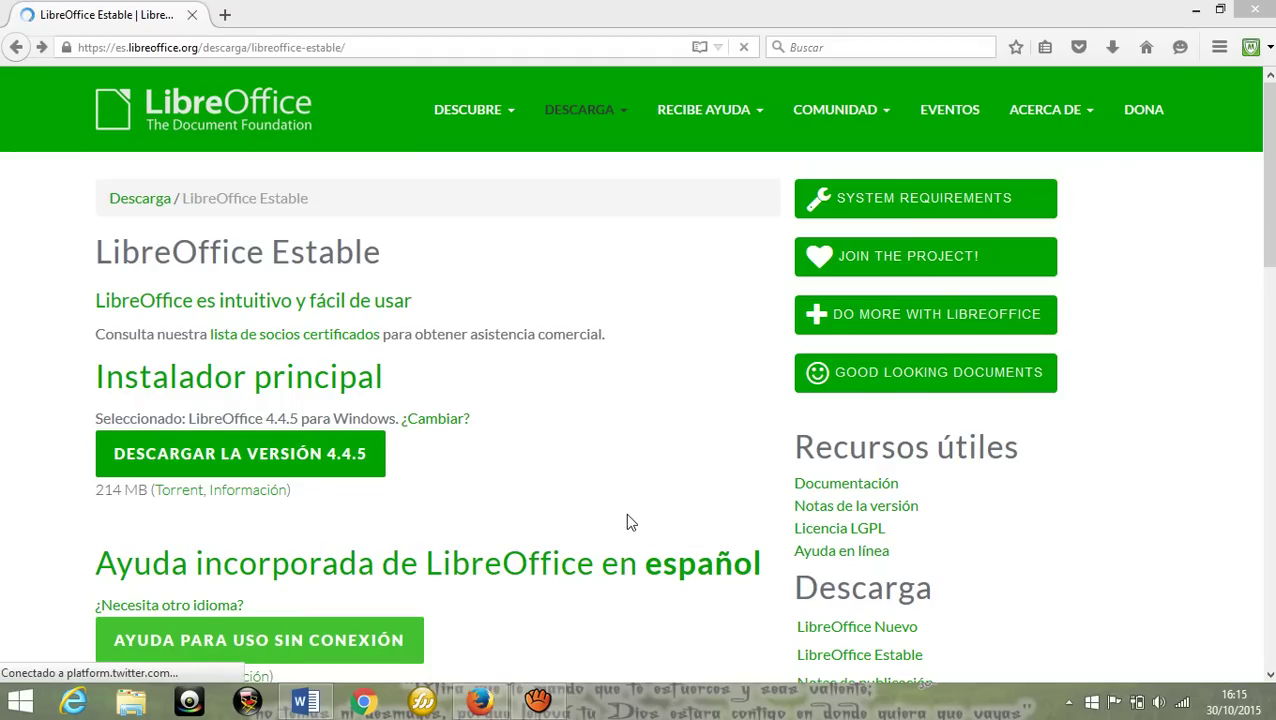
pyautogui.scroll(-3, 627, 516)
pyautogui.scroll(3, 690, 555)
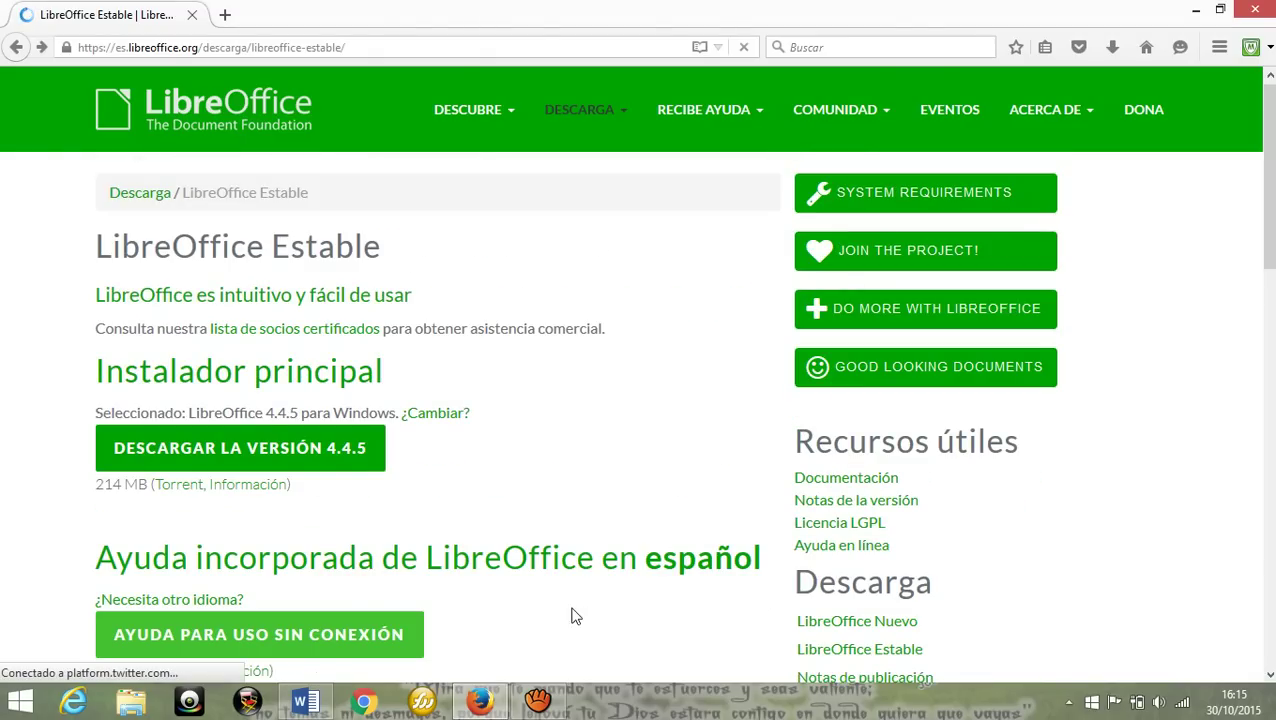
pyautogui.click(305, 701)
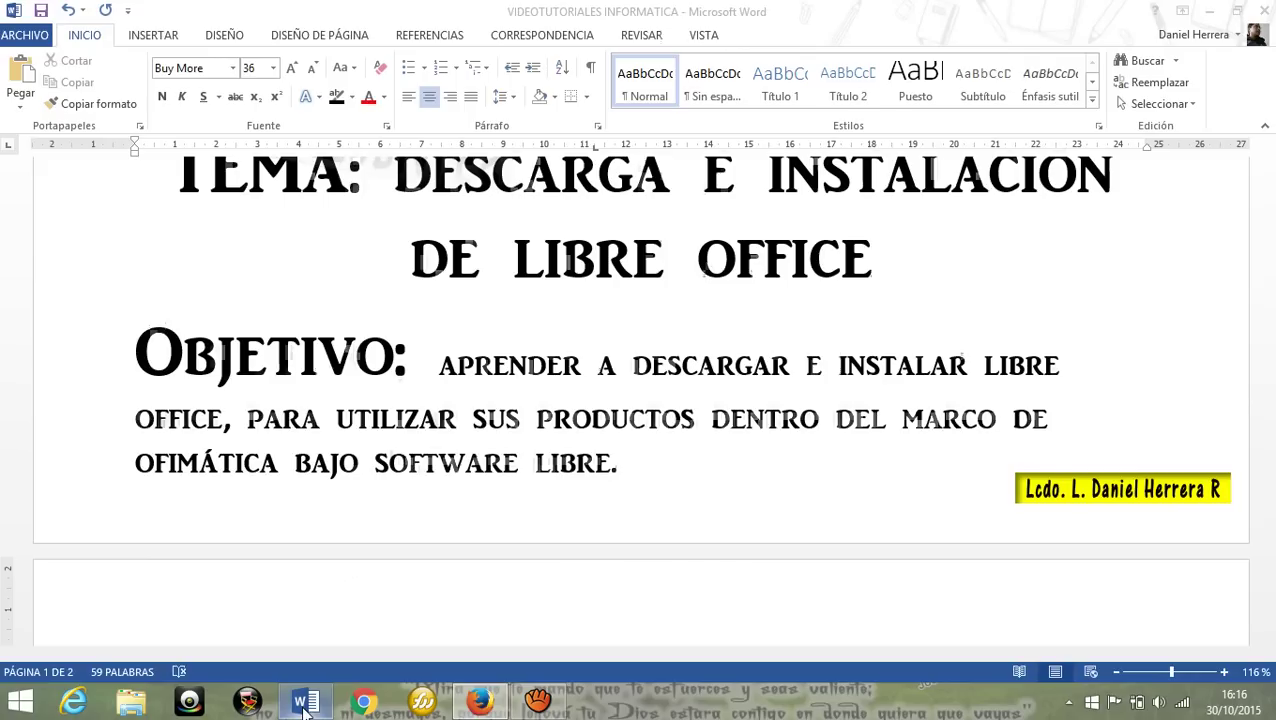
pyautogui.scroll(-5, 535, 243)
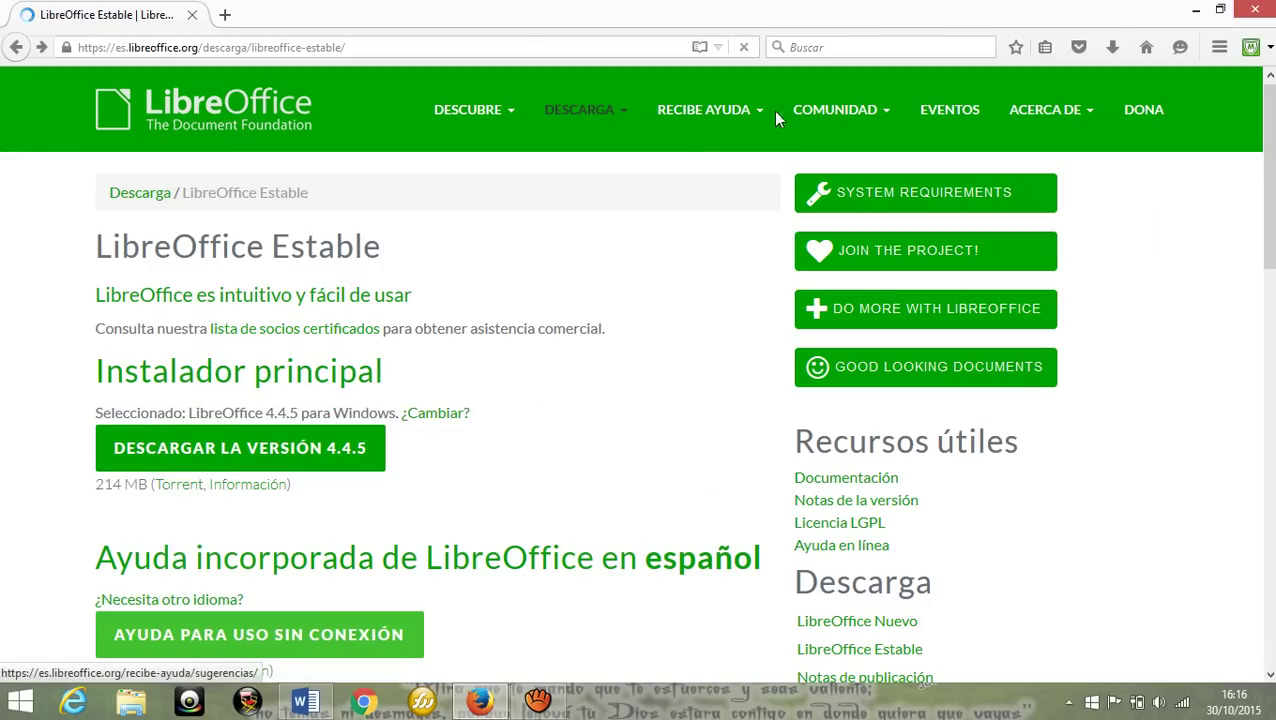
# Switch from the browser to File Explorer and open the Descargas folder
pyautogui.click(1196, 12)
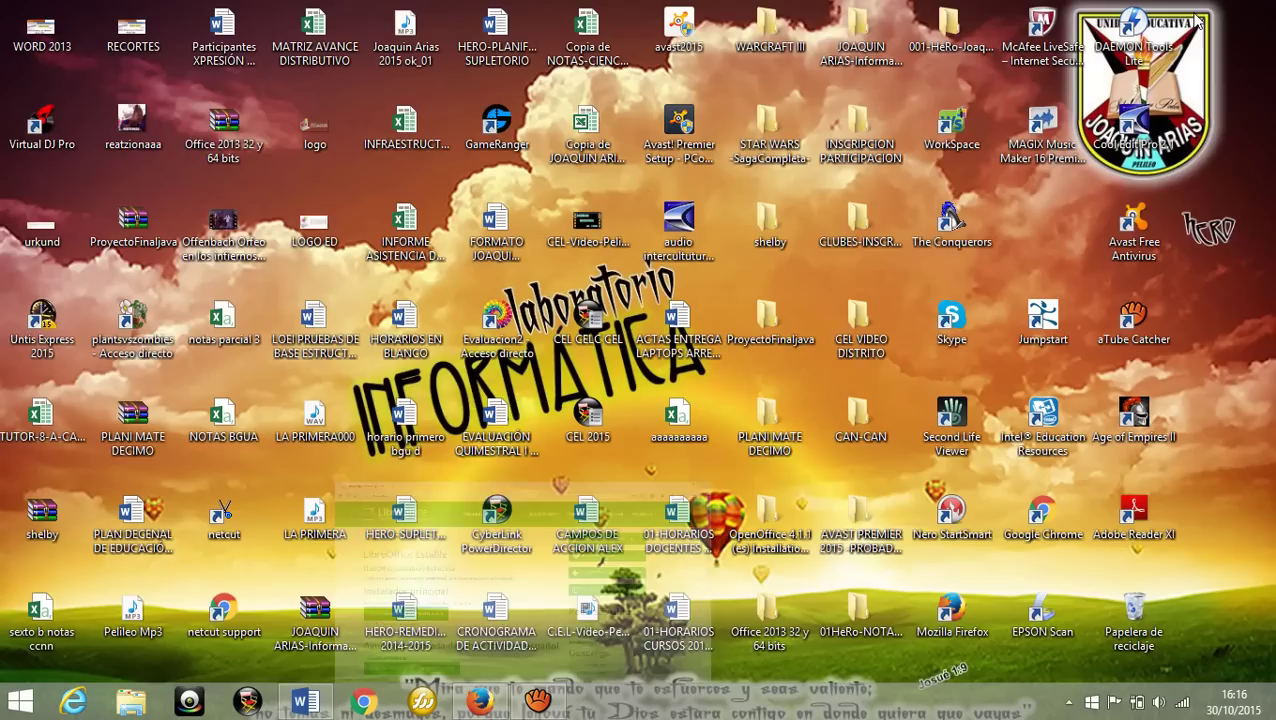
pyautogui.click(143, 703)
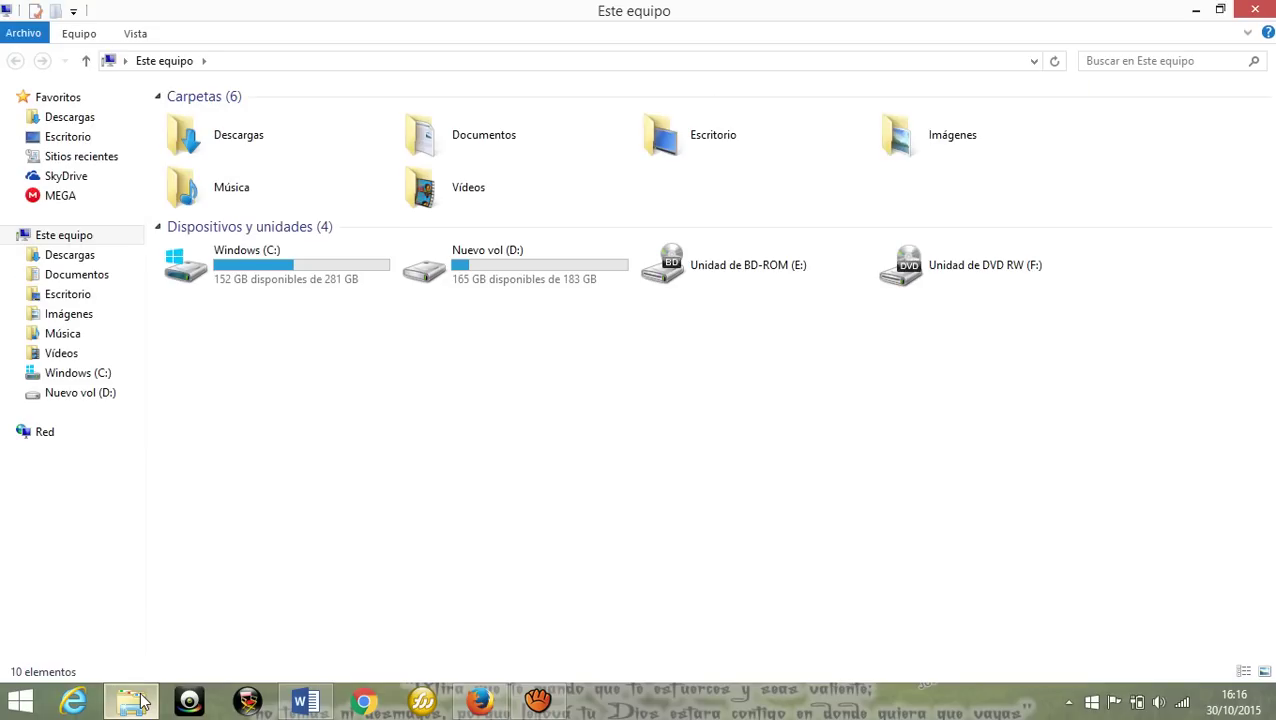
pyautogui.click(90, 119)
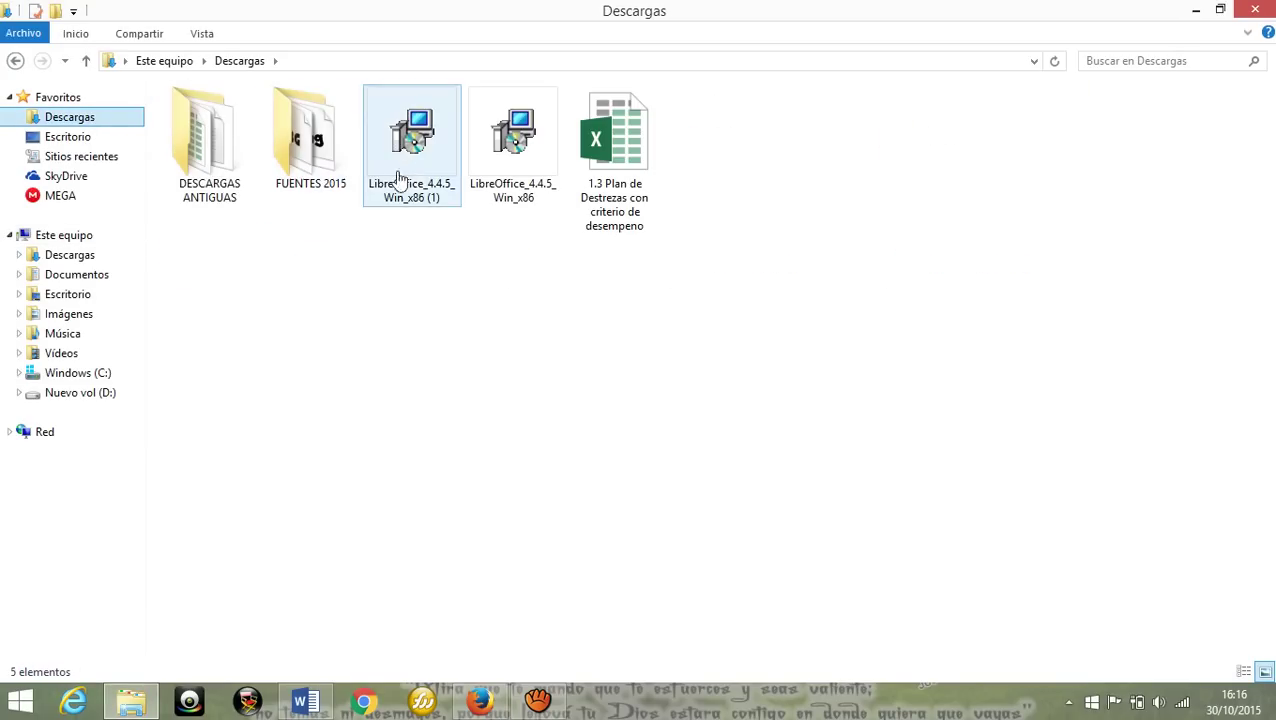
# Start installing the LibreOffice_4.4.5_Win_x86 package and allow the file to run in the security warning
pyautogui.click(495, 176)
pyautogui.click(426, 168)
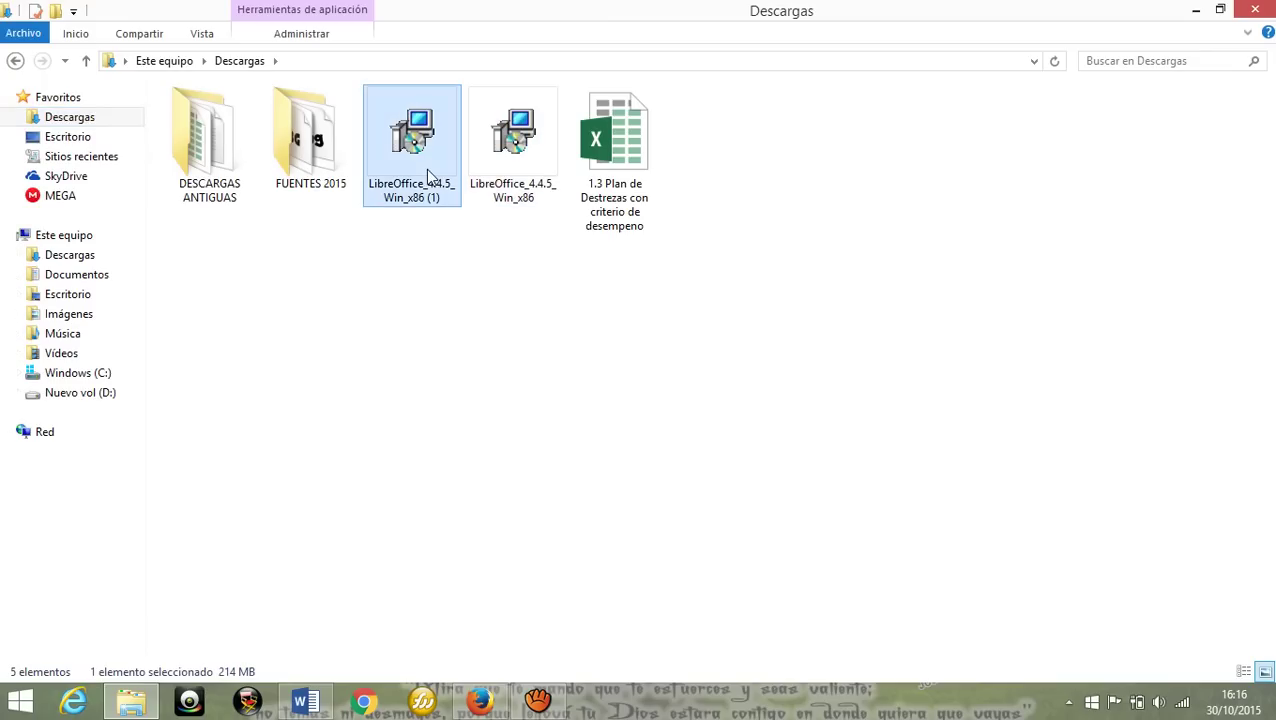
pyautogui.click(497, 163)
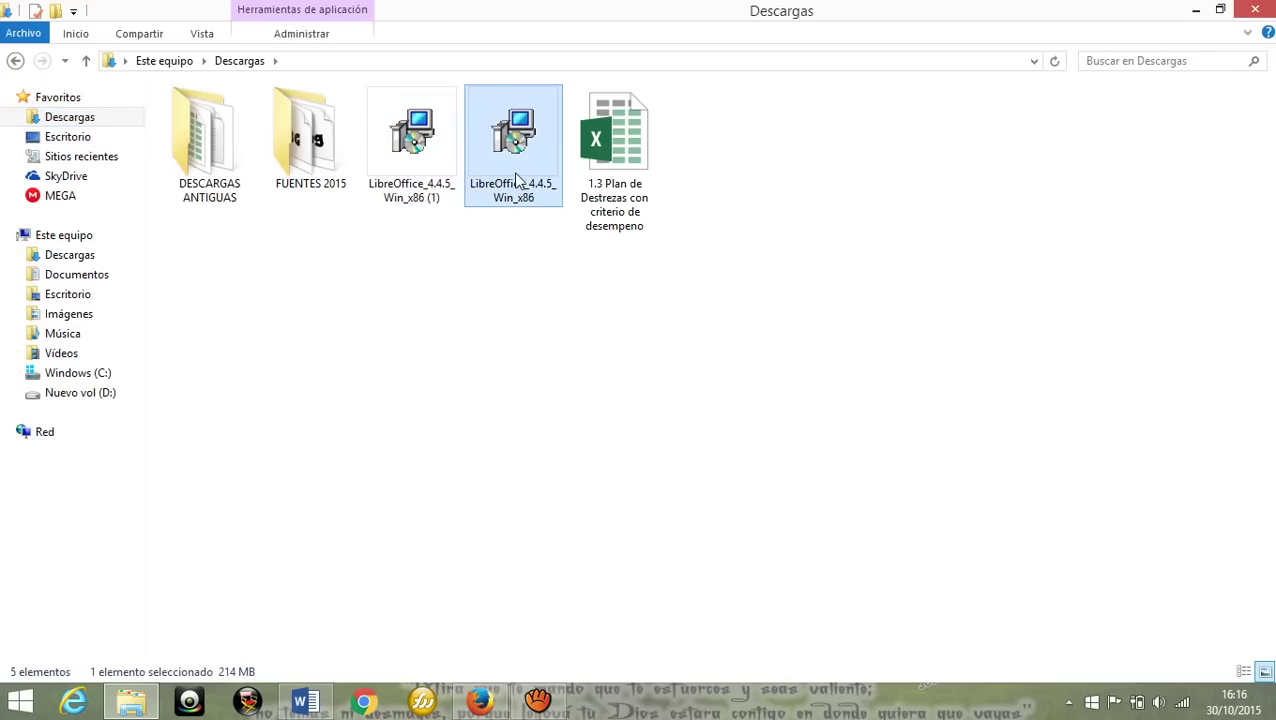
pyautogui.click(439, 165)
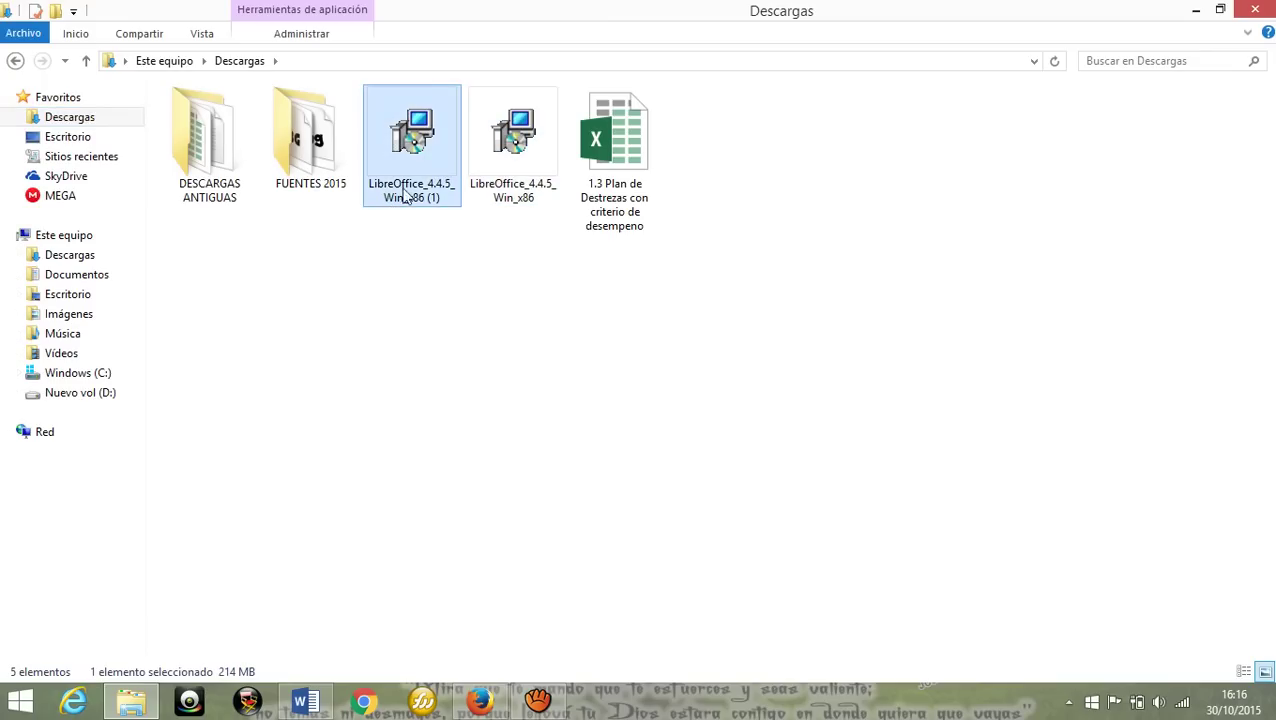
pyautogui.click(516, 175)
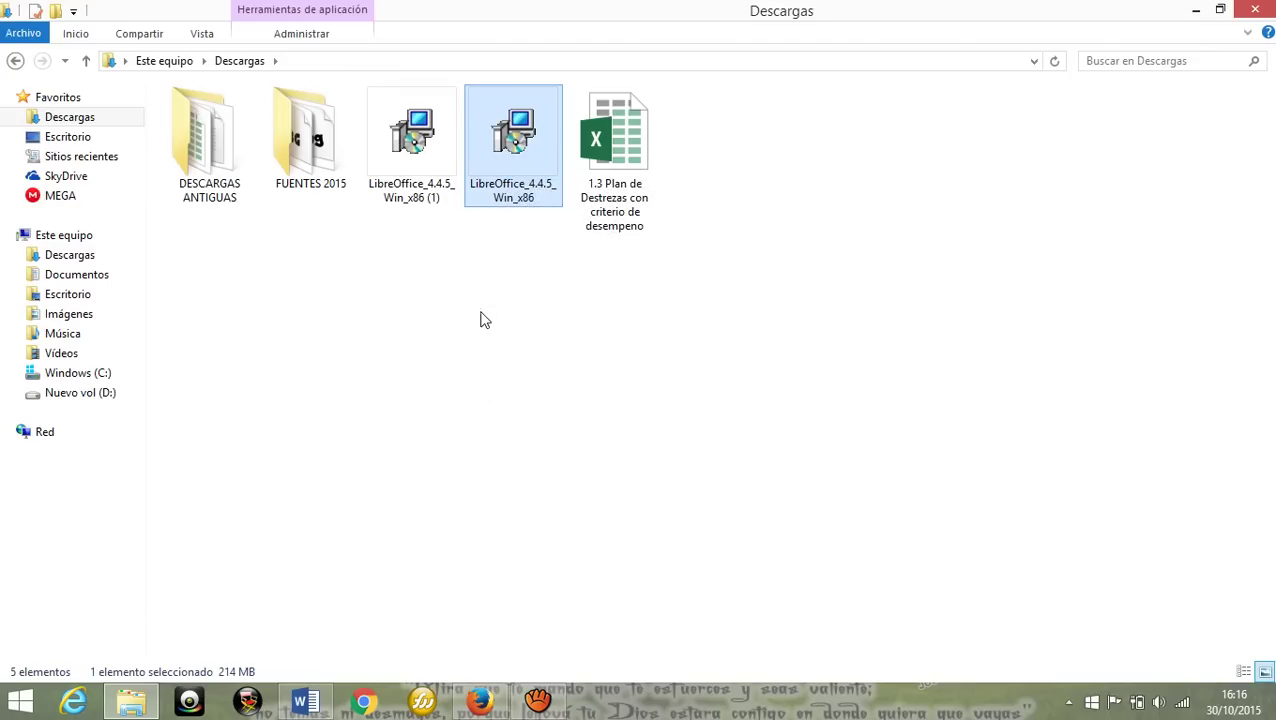
pyautogui.rightClick(518, 124)
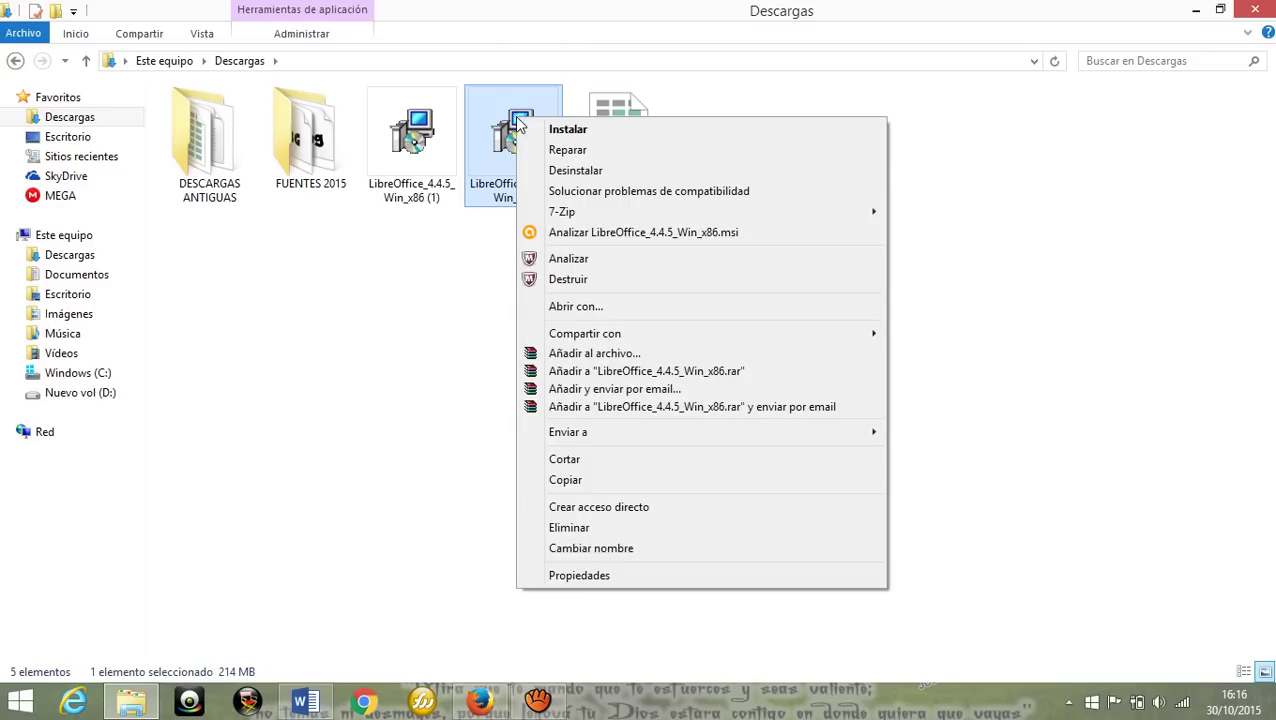
pyautogui.click(568, 132)
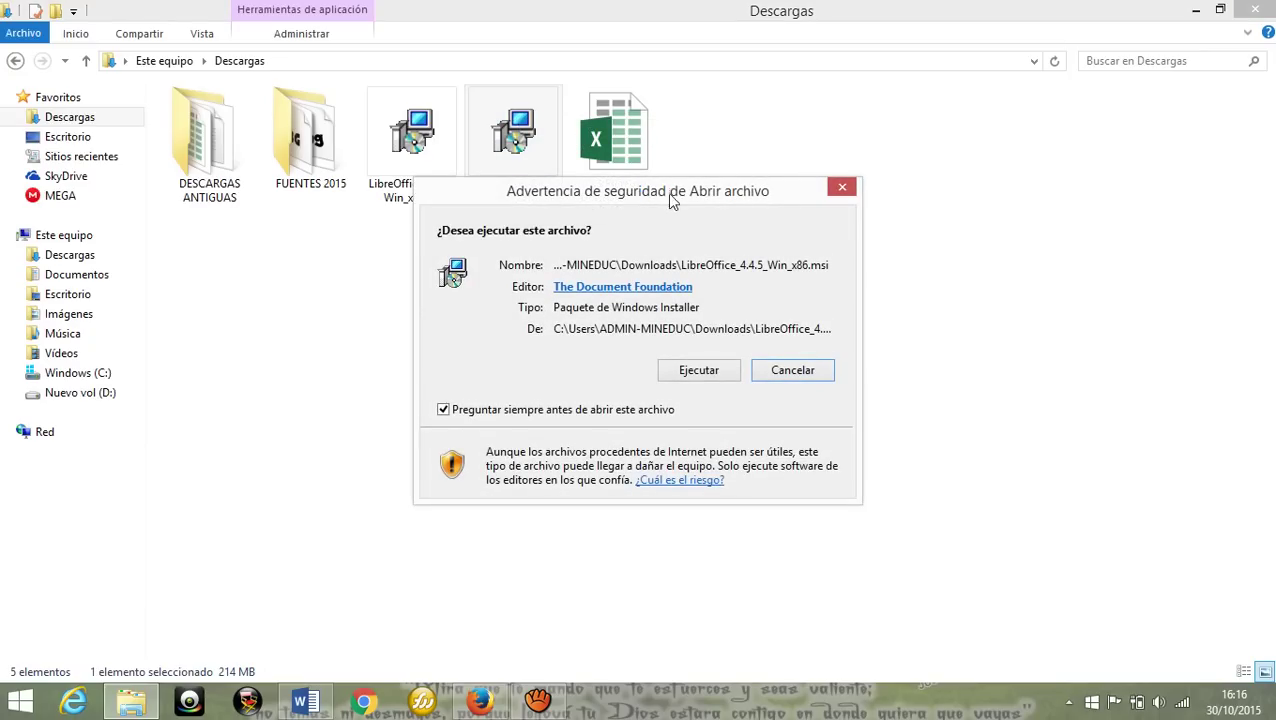
pyautogui.moveTo(676, 196); pyautogui.dragTo(720, 192)
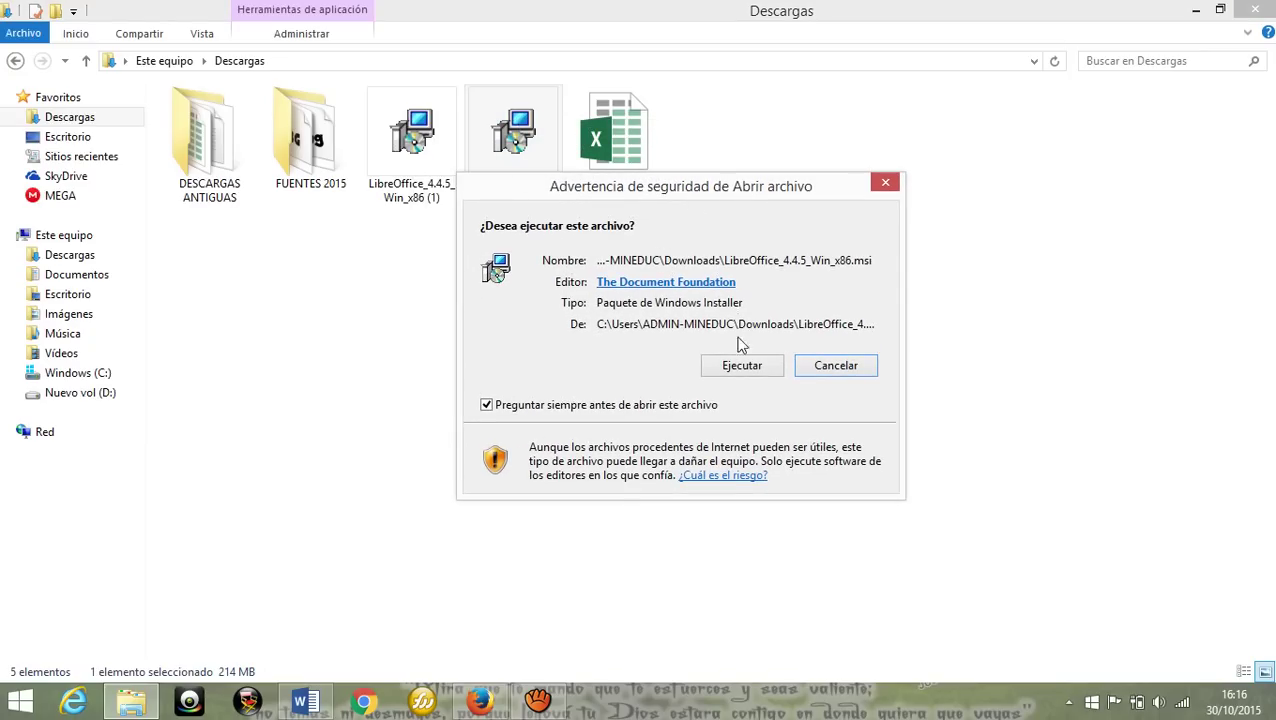
pyautogui.click(741, 370)
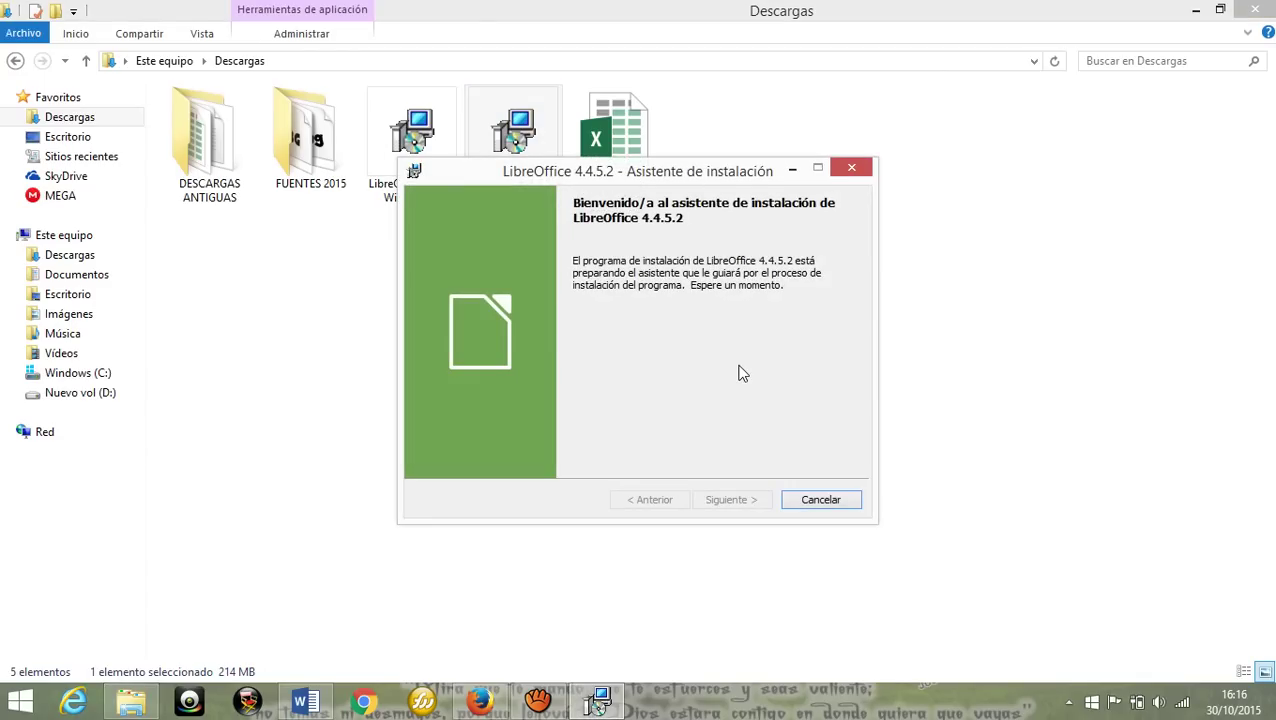
# Go through the setup wizard with the Típica installation type and start the installation, keeping the desktop shortcut option
pyautogui.moveTo(651, 177); pyautogui.dragTo(718, 177)
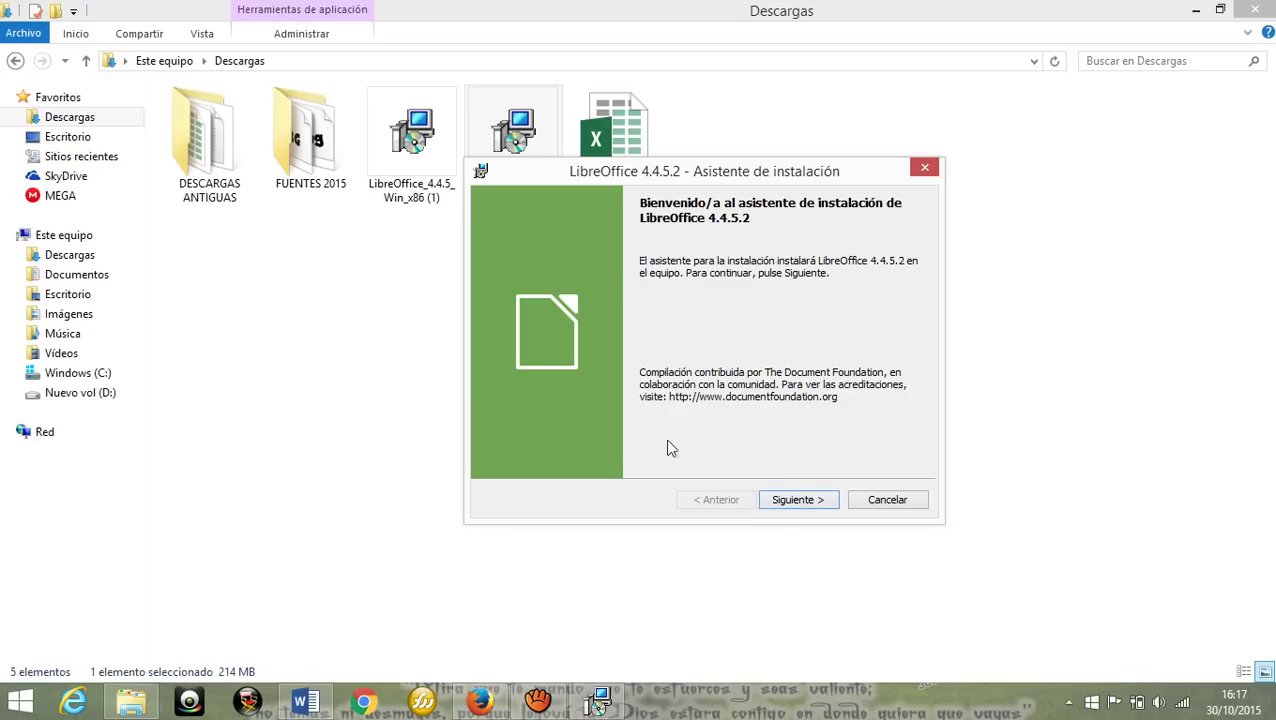
pyautogui.click(820, 512)
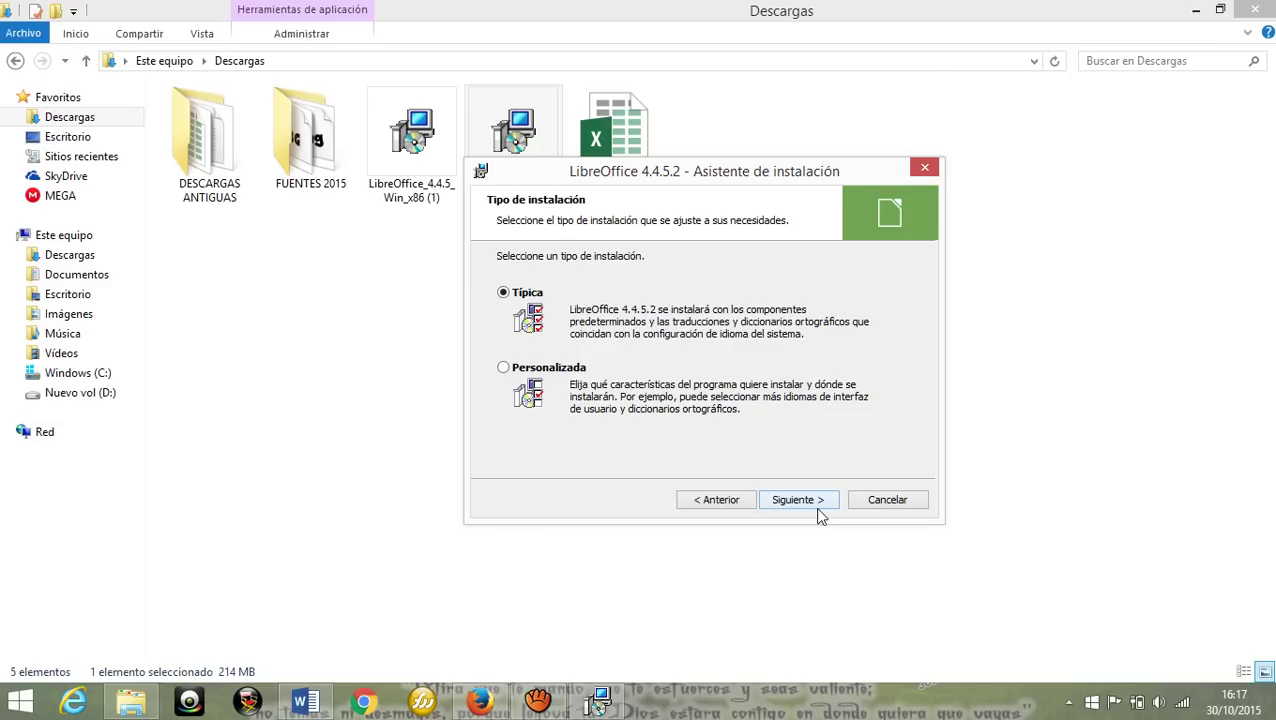
pyautogui.moveTo(742, 179); pyautogui.dragTo(686, 173)
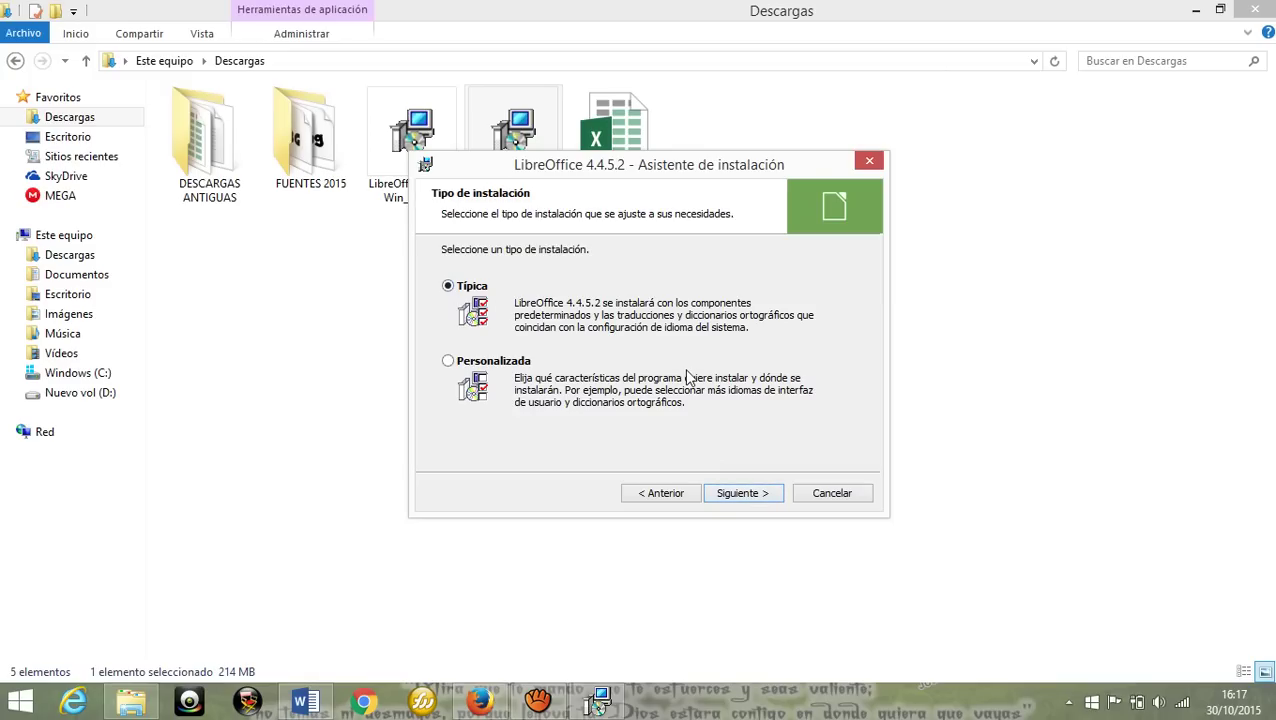
pyautogui.moveTo(686, 169); pyautogui.dragTo(789, 200)
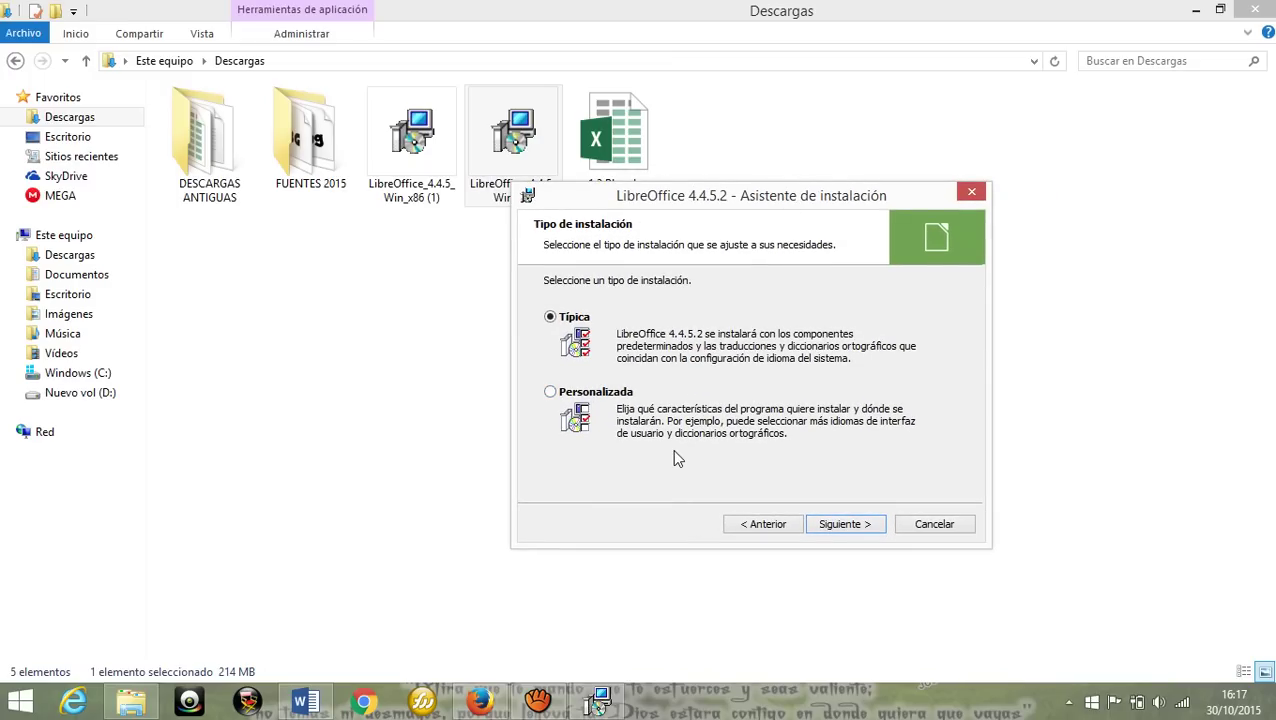
pyautogui.click(858, 525)
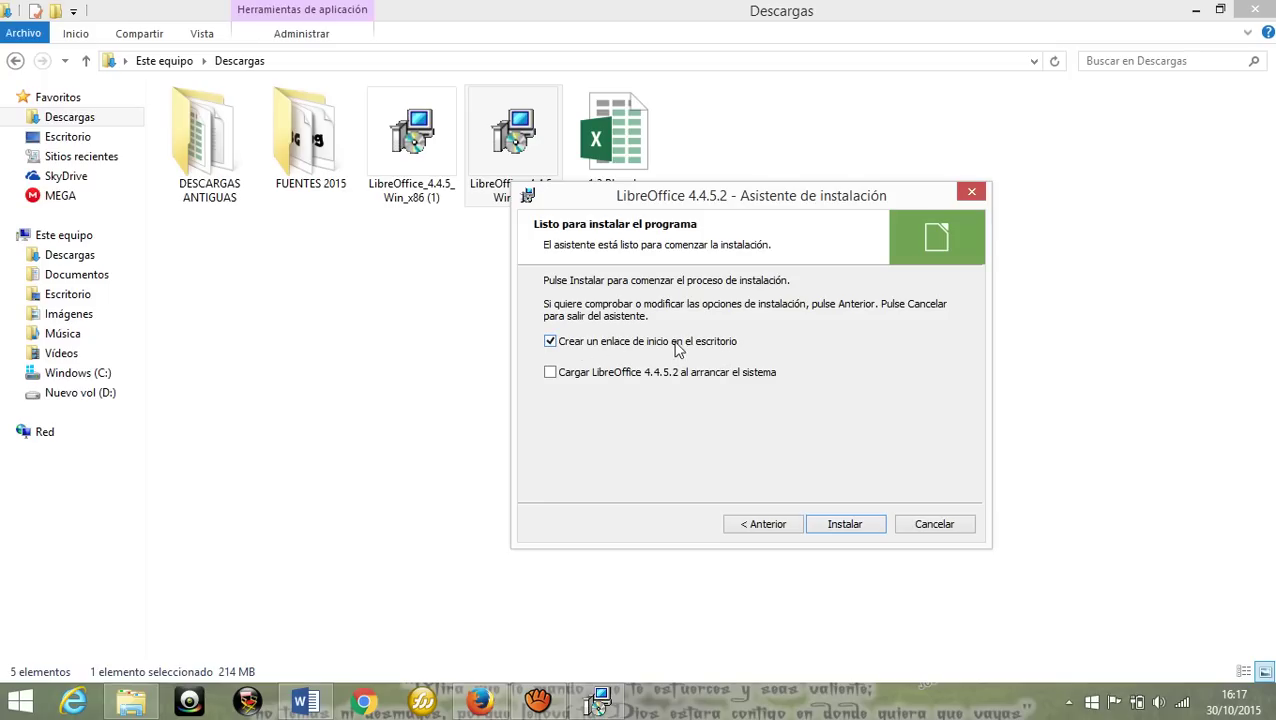
pyautogui.click(845, 523)
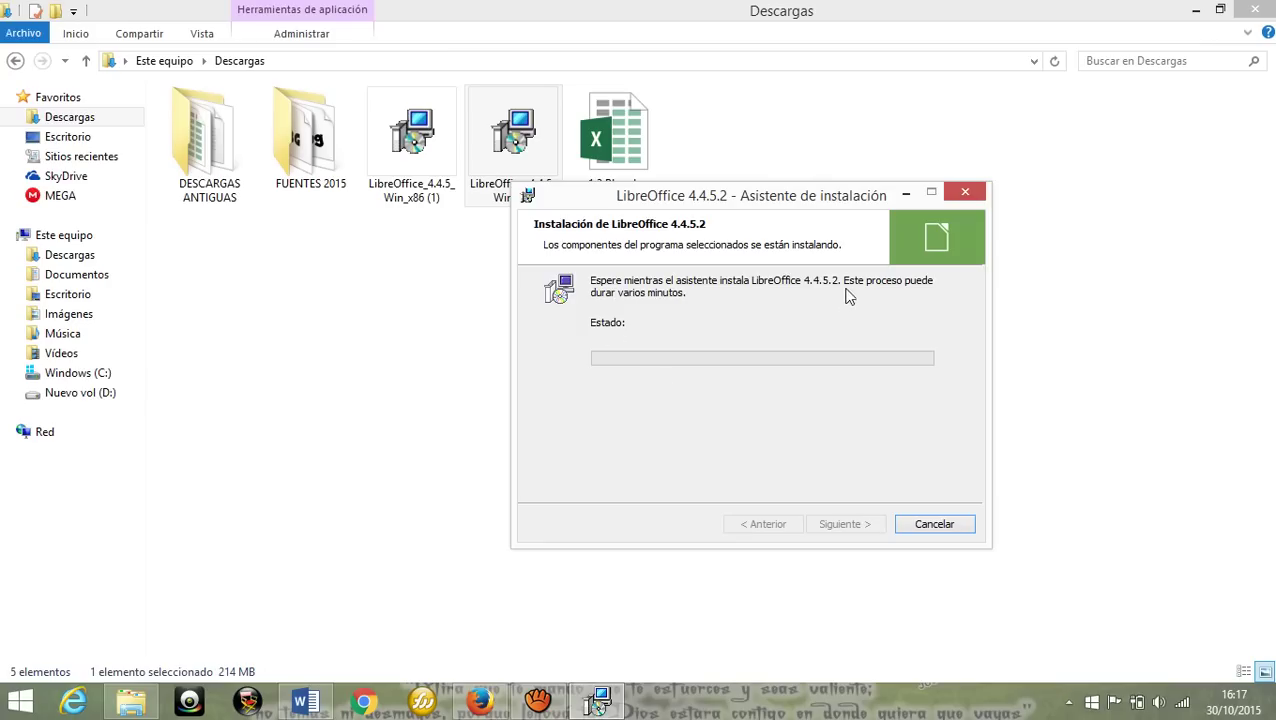
pyautogui.click(1196, 10)
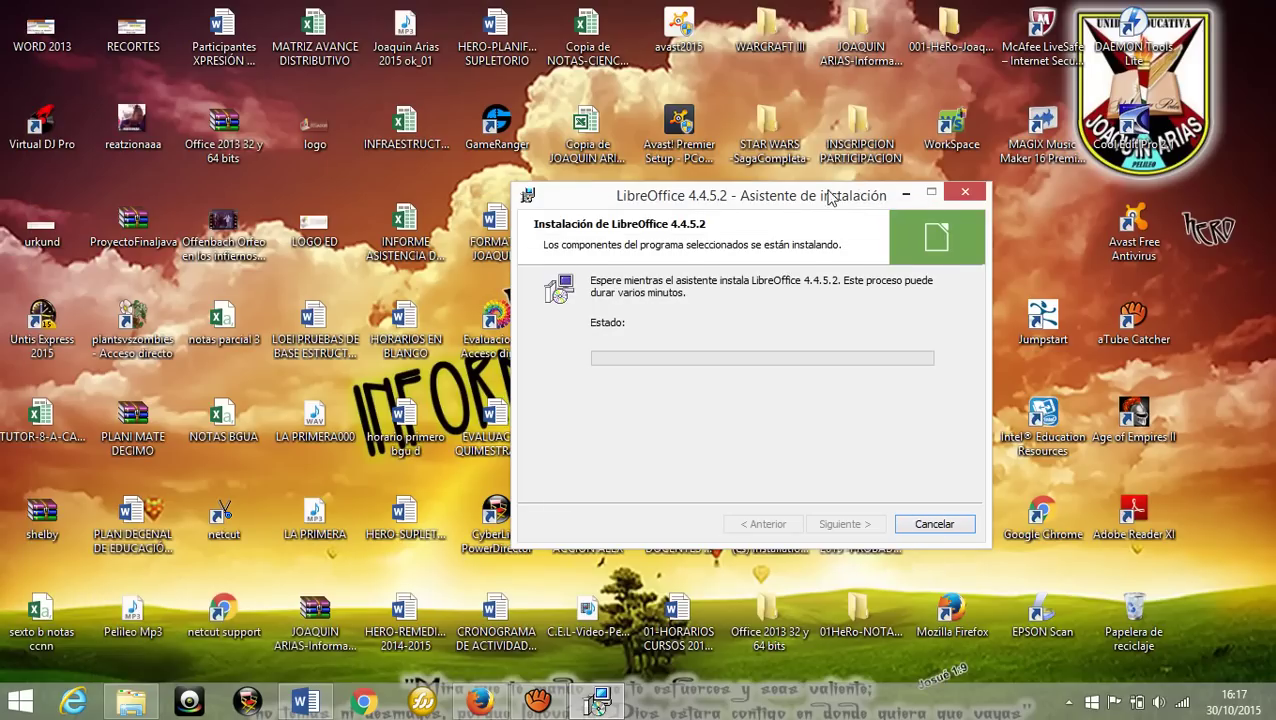
pyautogui.moveTo(860, 199); pyautogui.dragTo(726, 175)
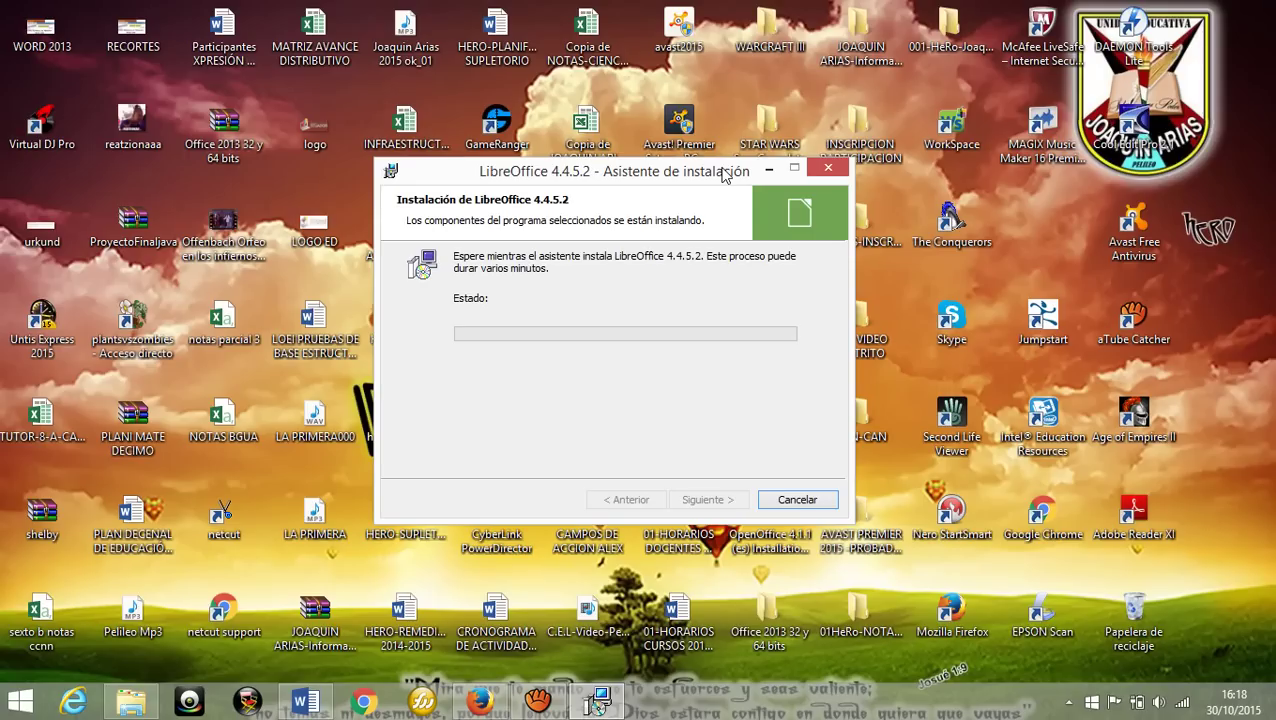
pyautogui.moveTo(726, 175)
pyautogui.mouseDown()
pyautogui.moveTo(750, 135)
pyautogui.moveTo(738, 158)
pyautogui.mouseUp()
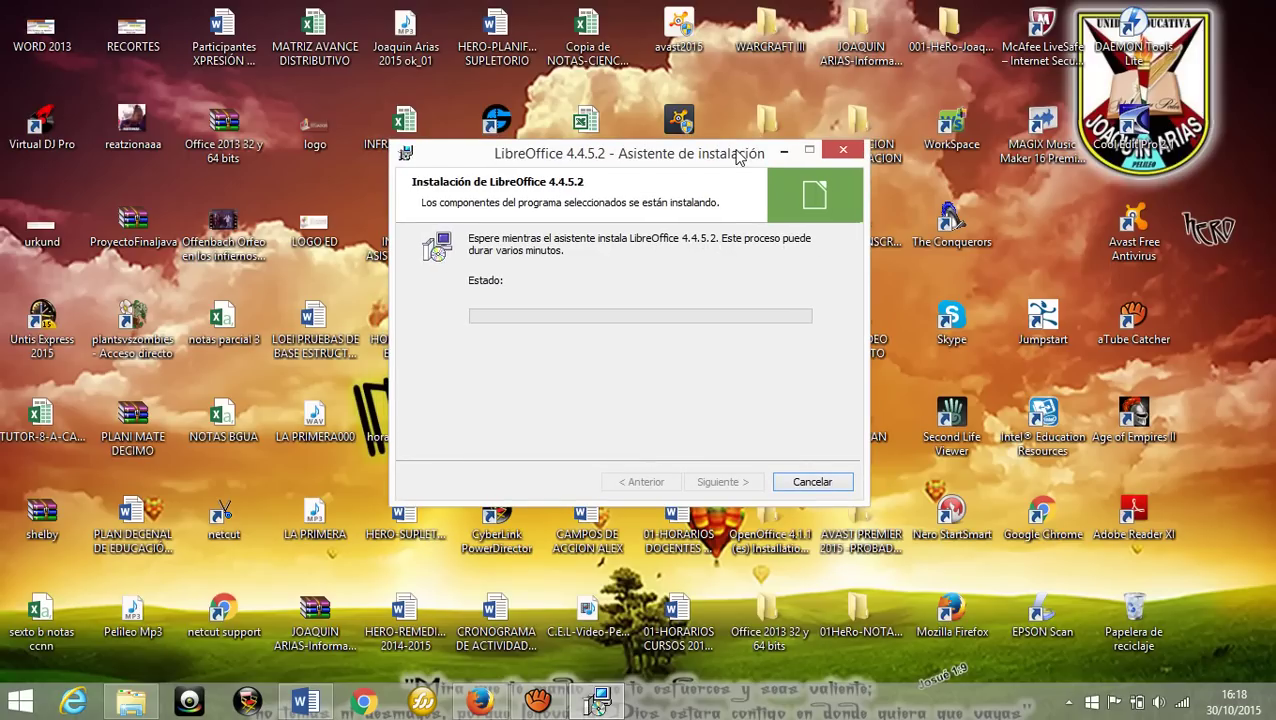
pyautogui.moveTo(738, 157); pyautogui.dragTo(773, 166)
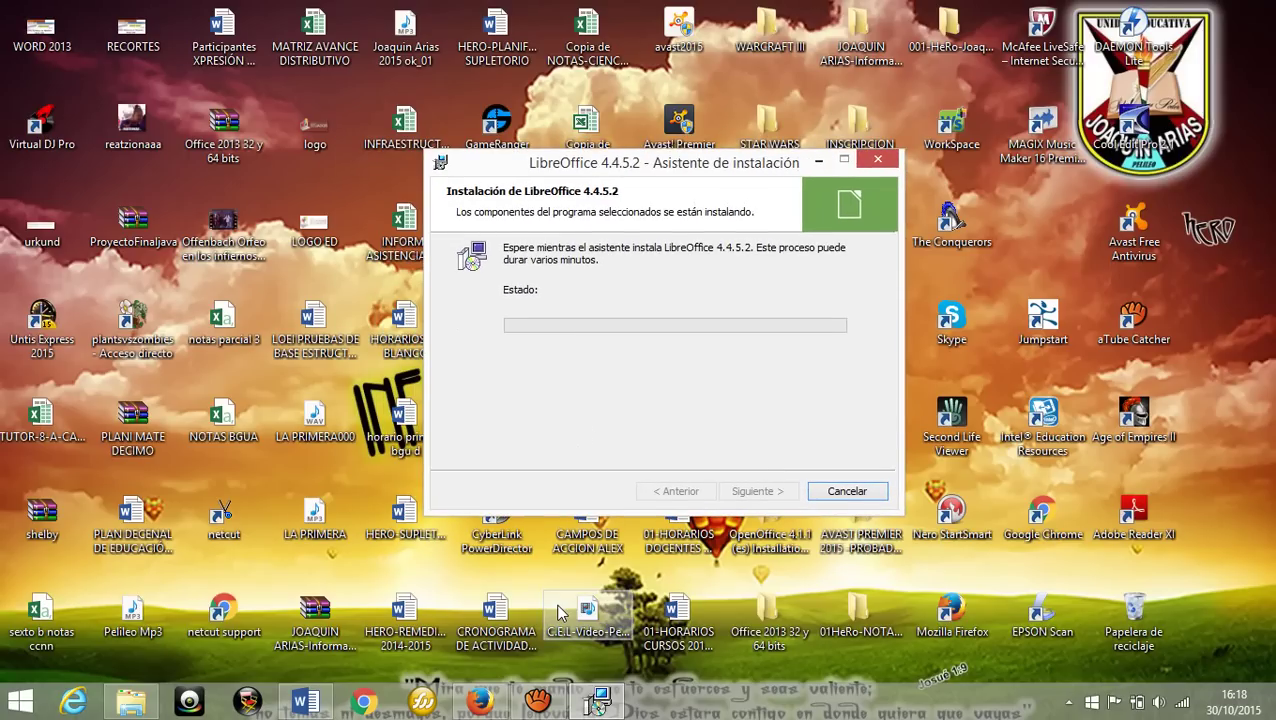
pyautogui.click(538, 700)
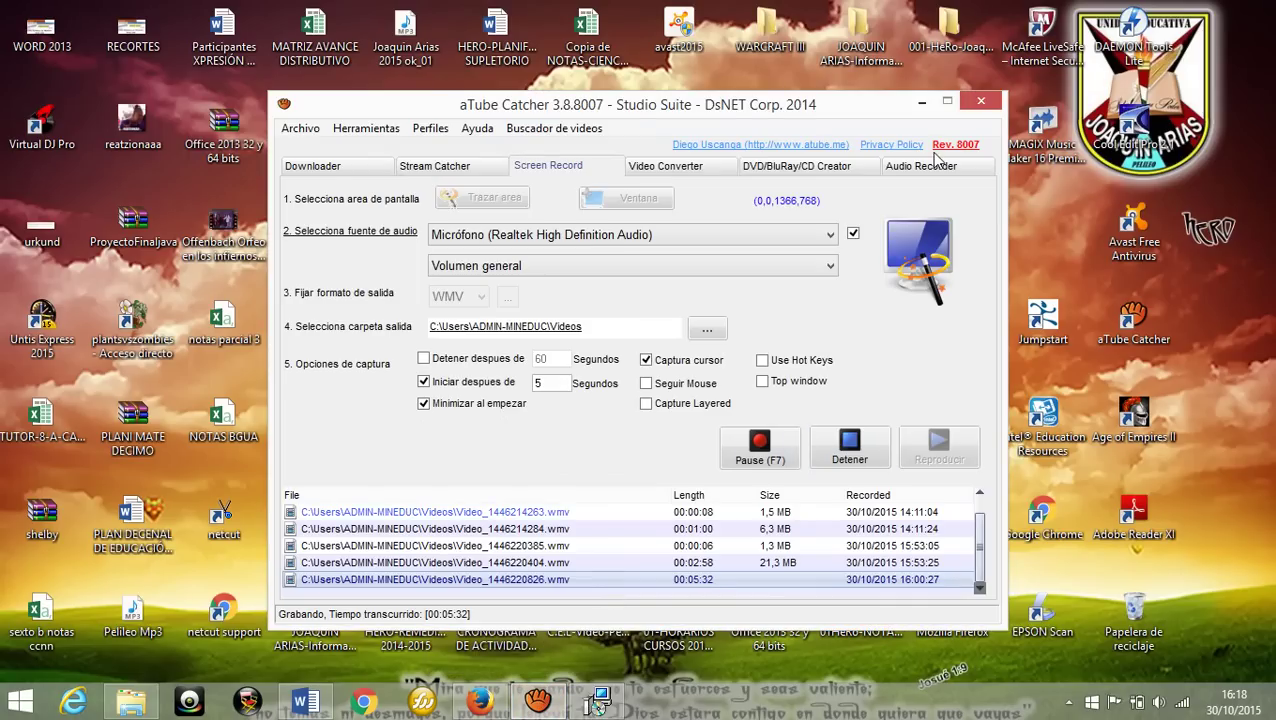
pyautogui.click(921, 103)
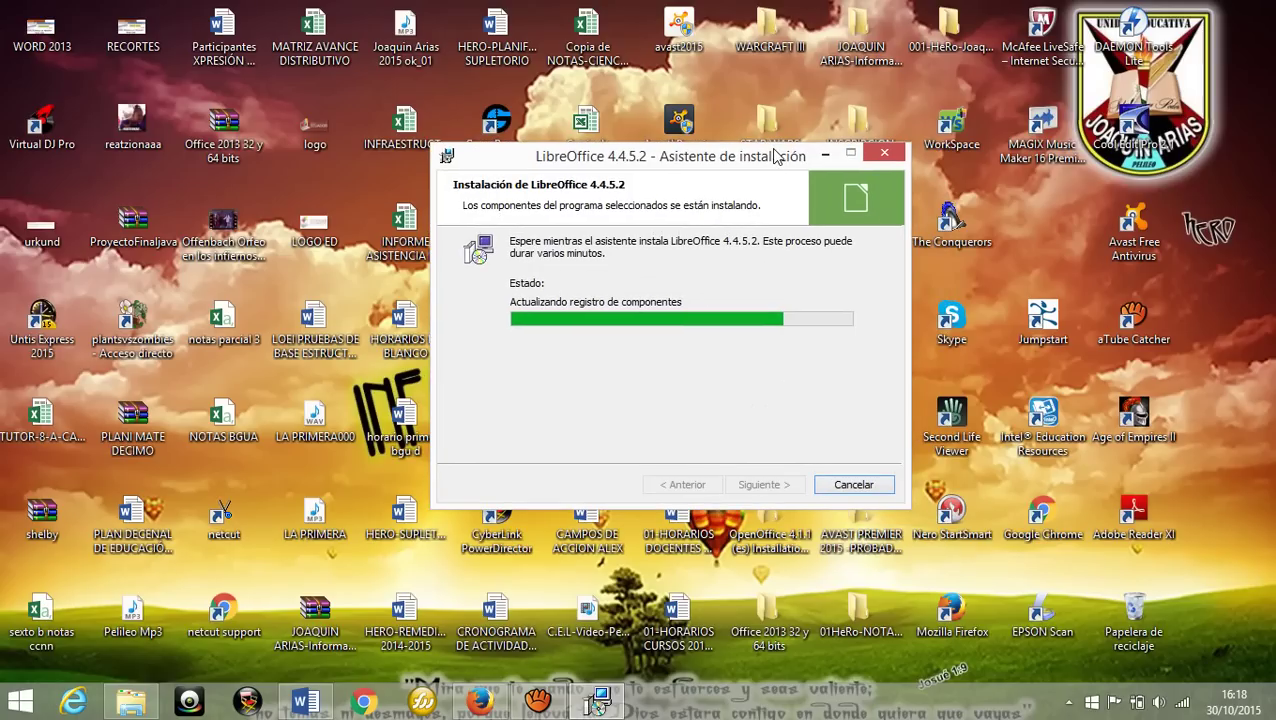
pyautogui.moveTo(777, 155); pyautogui.dragTo(703, 138)
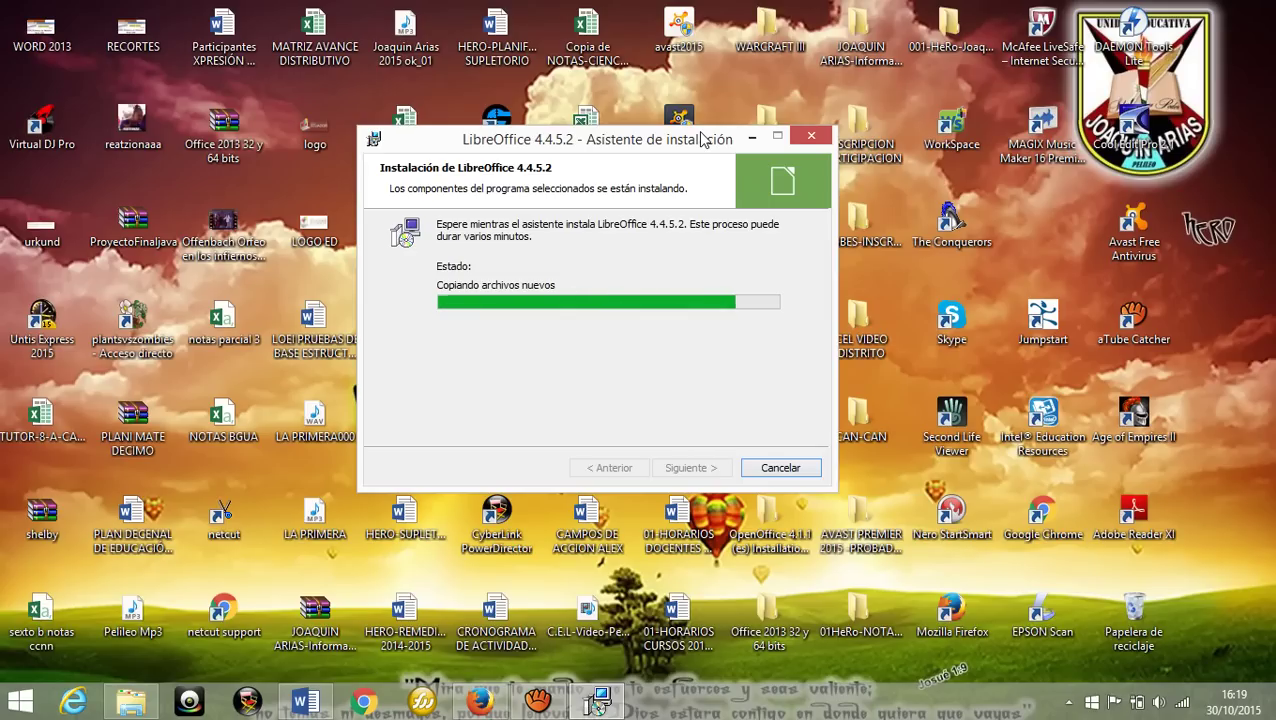
pyautogui.moveTo(703, 139)
pyautogui.mouseDown()
pyautogui.moveTo(682, 137)
pyautogui.moveTo(722, 147)
pyautogui.mouseUp()
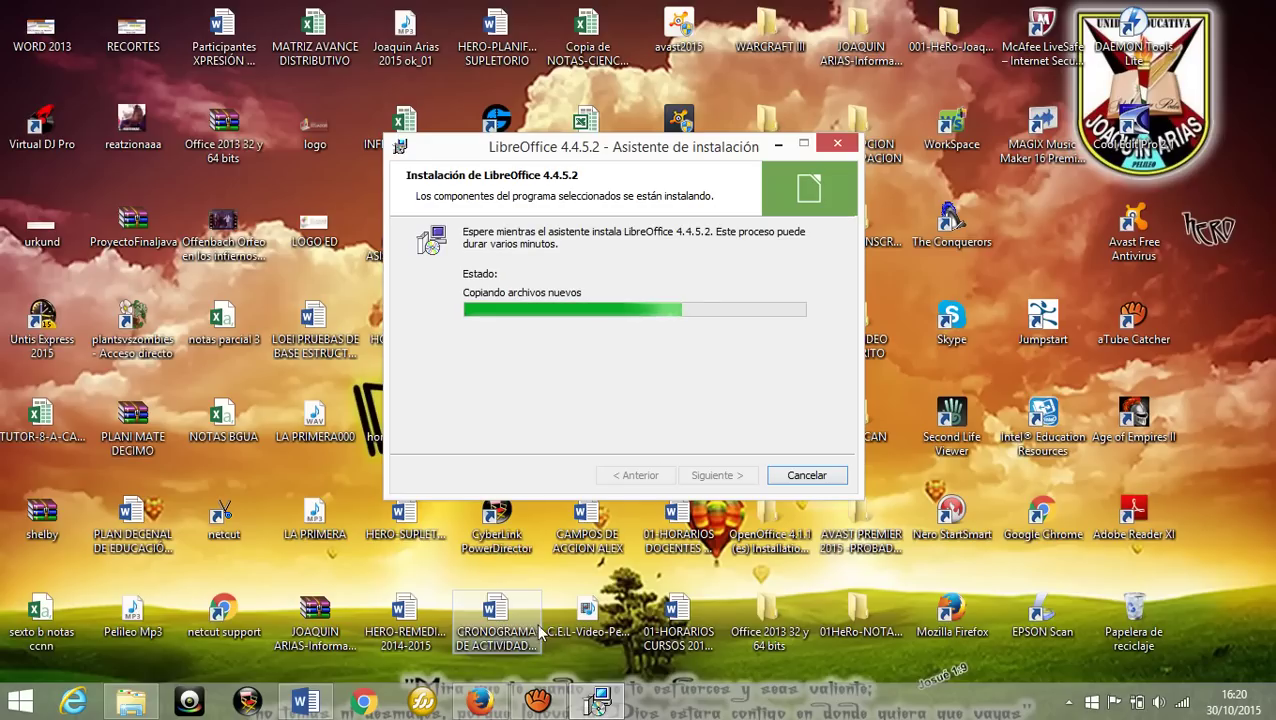
pyautogui.click(541, 698)
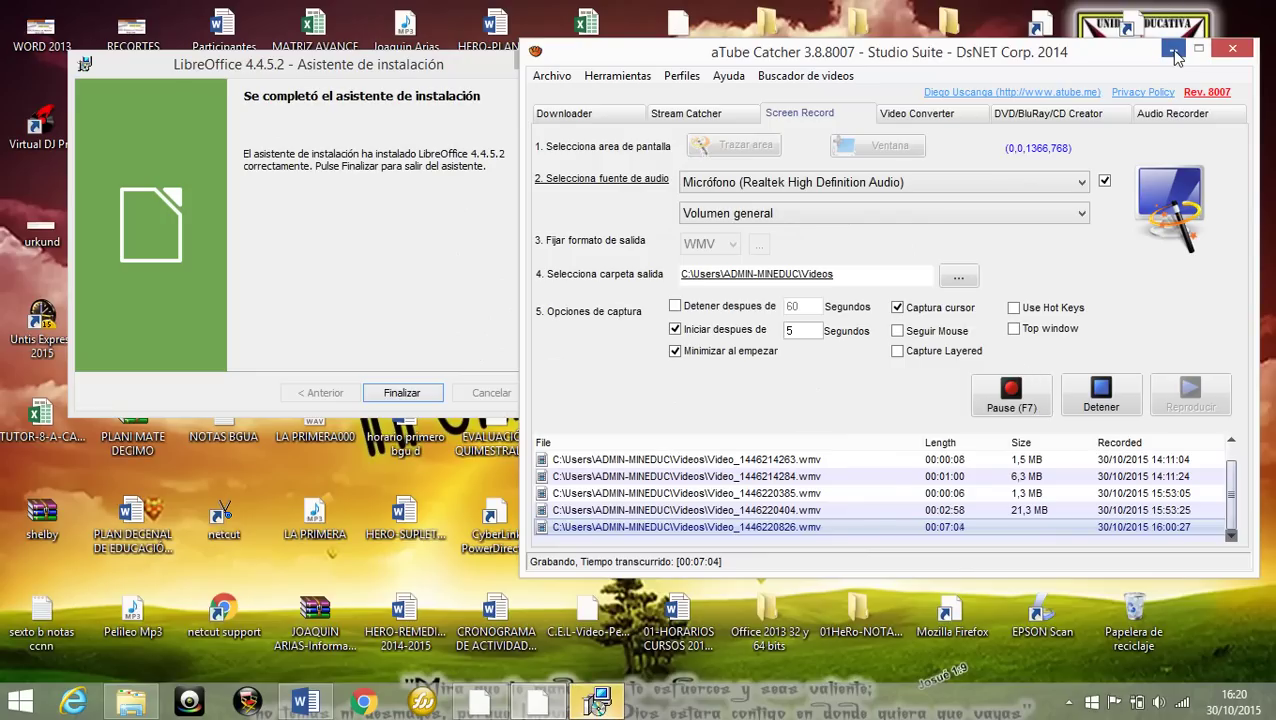
pyautogui.click(1174, 50)
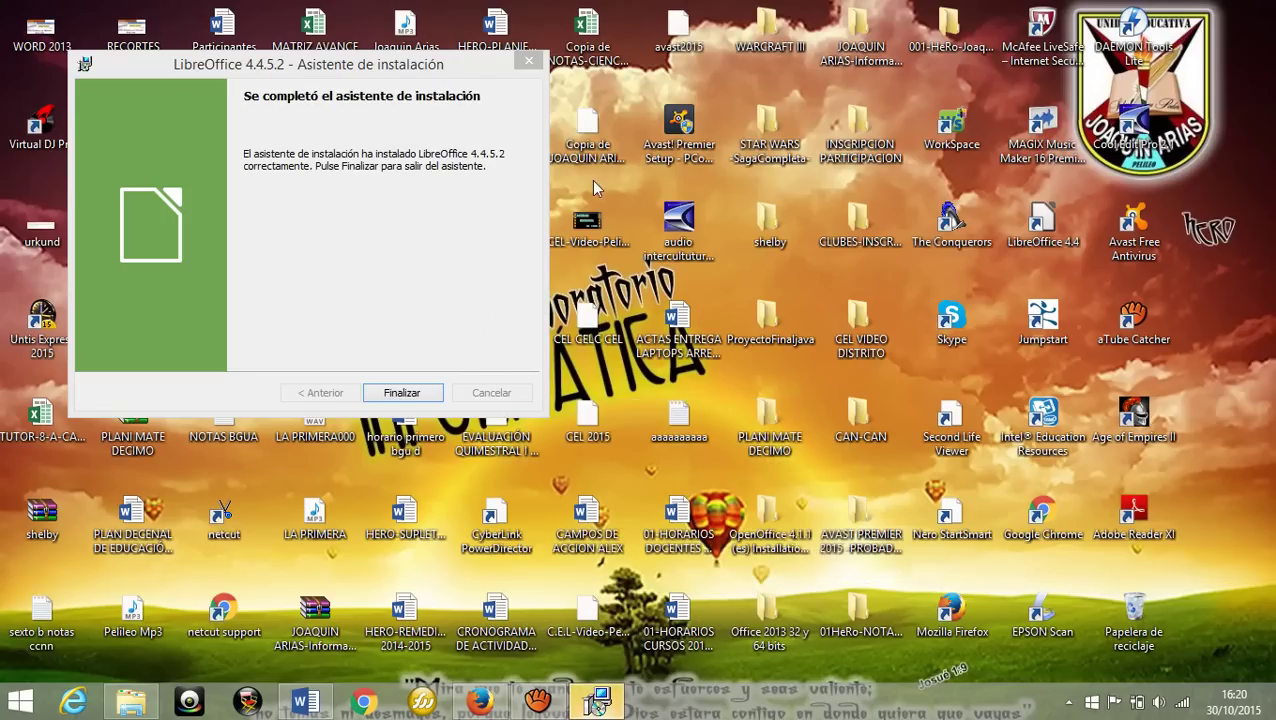
# Finish the completed LibreOffice 4.4.5.2 installation wizard
pyautogui.moveTo(368, 75); pyautogui.dragTo(580, 163)
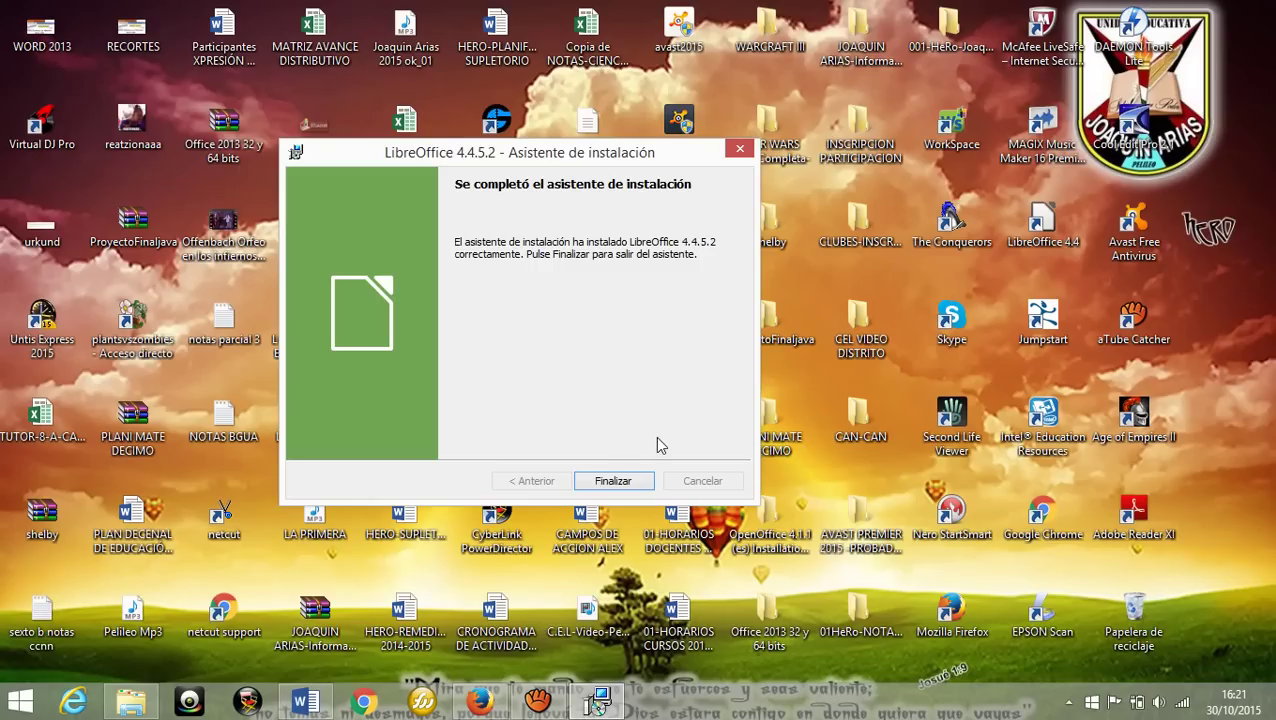
pyautogui.click(605, 482)
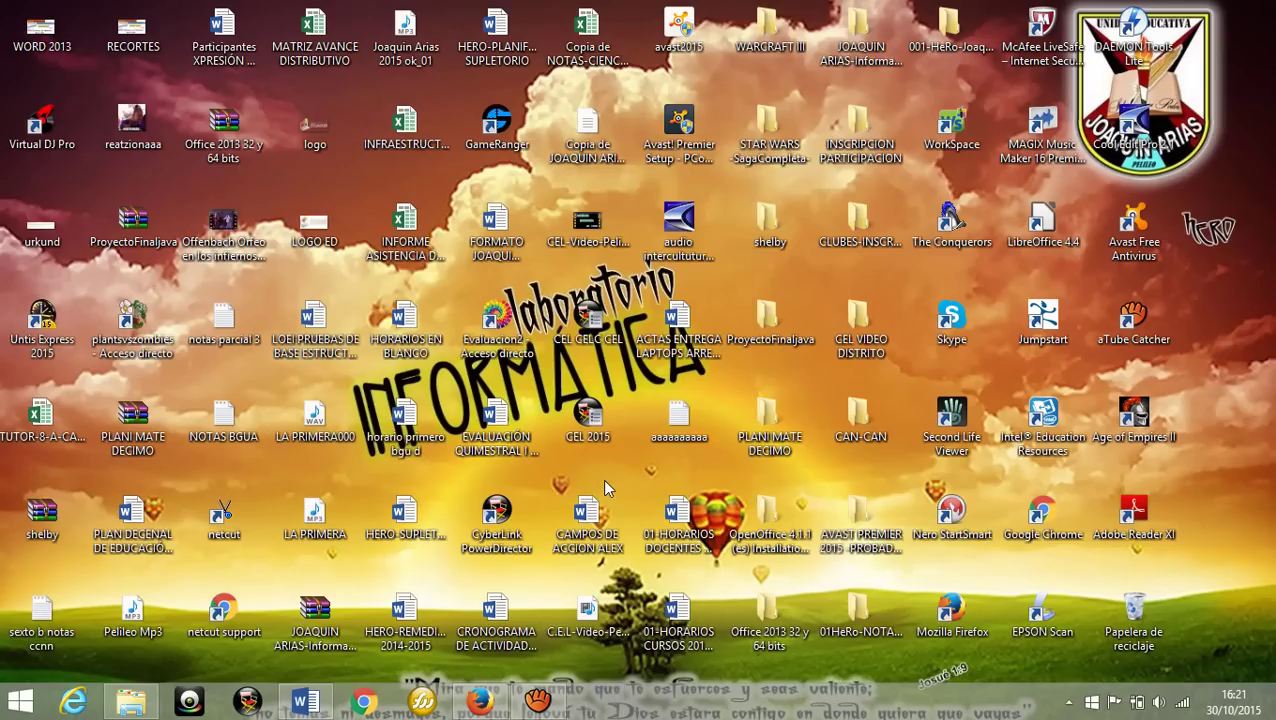
# Refresh the desktop, then launch the installed LibreOffice 4.4 with a new blank Writer document
pyautogui.rightClick(1197, 310)
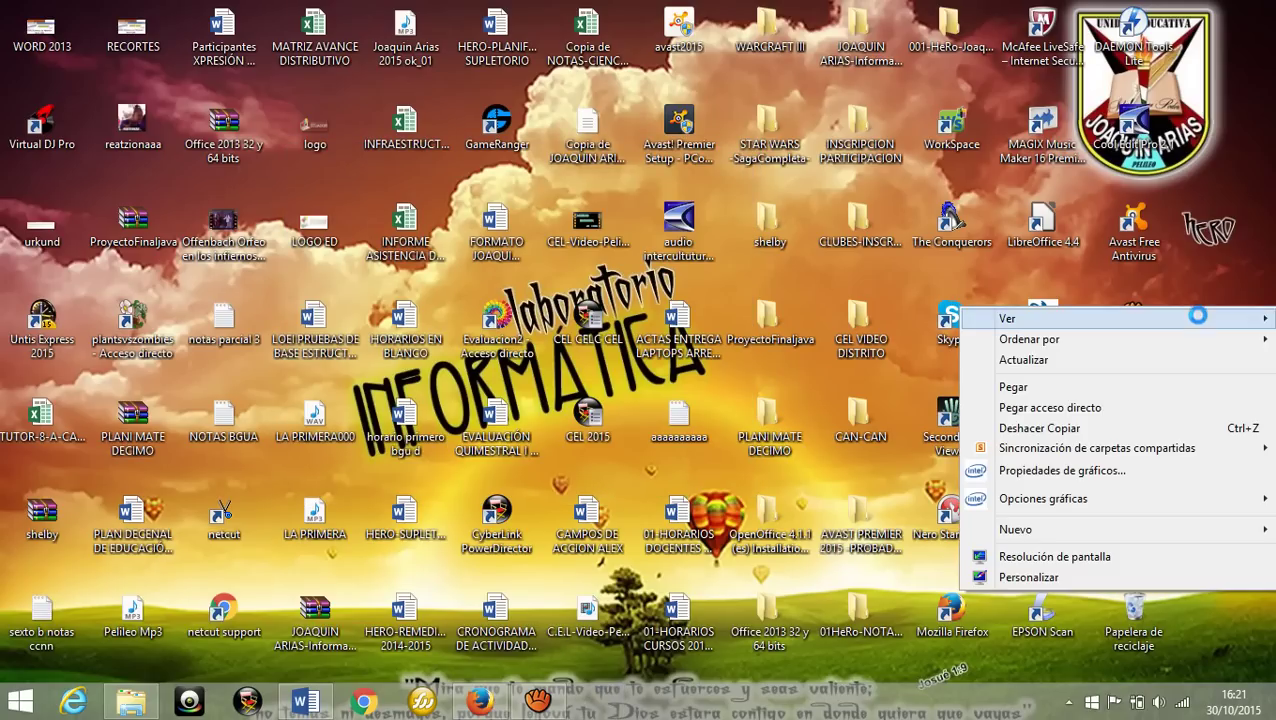
pyautogui.click(1210, 364)
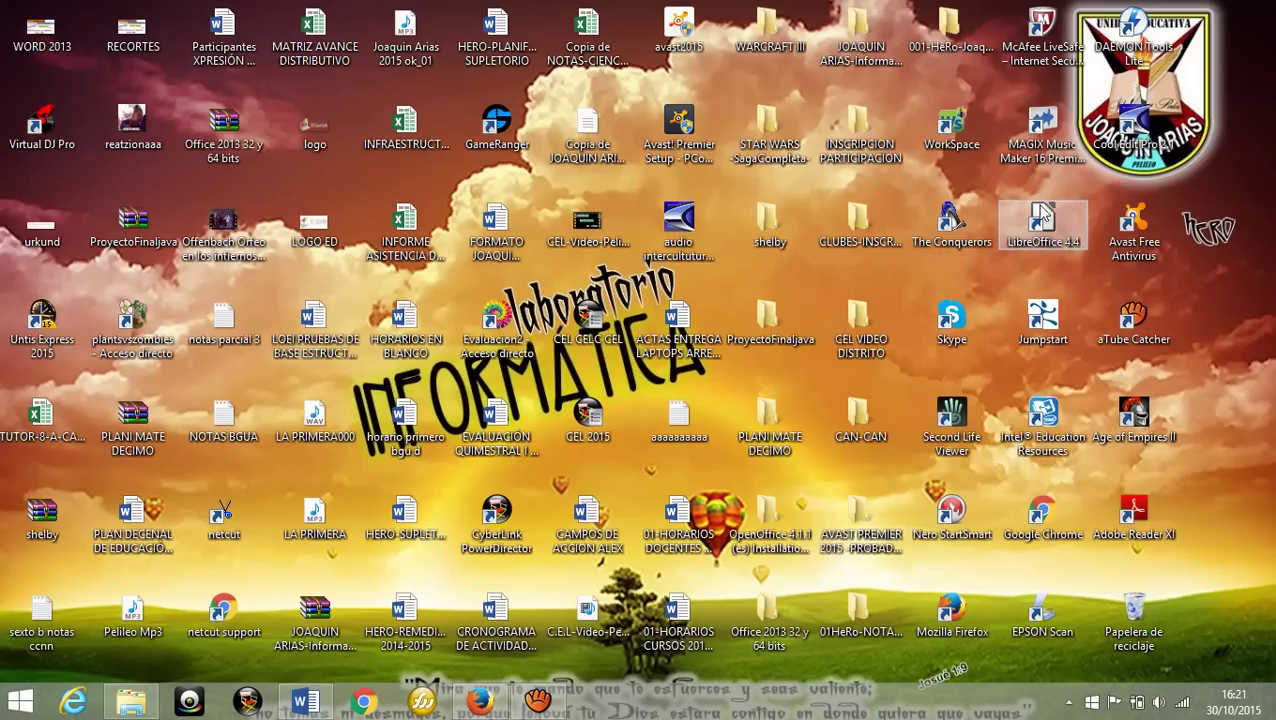
pyautogui.doubleClick(1066, 218)
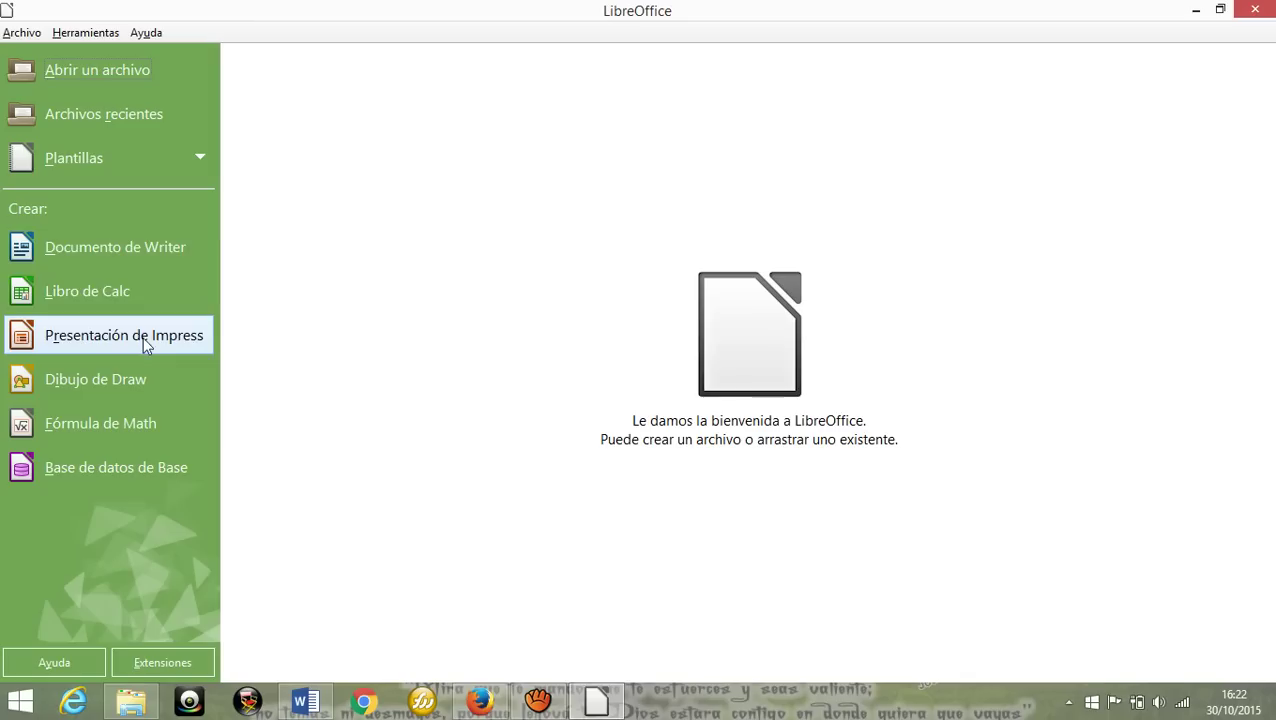
pyautogui.click(118, 250)
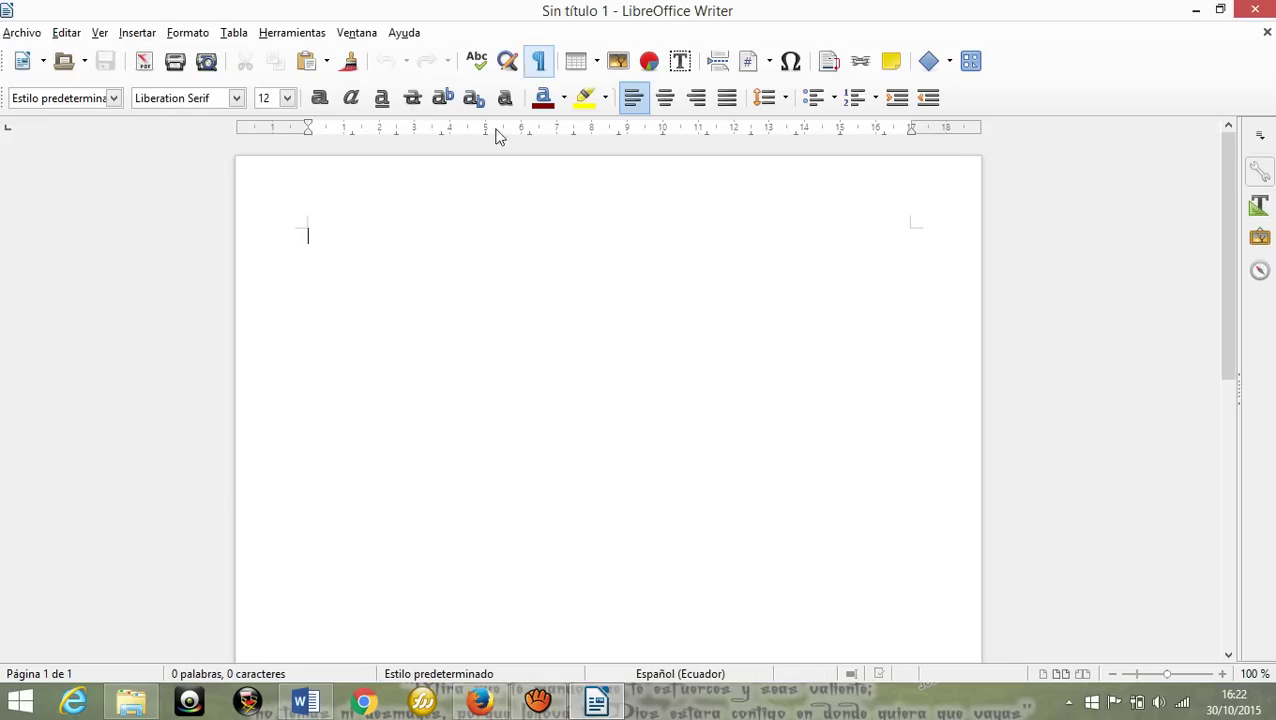
# Minimise Writer, switch to the VIDEOTUTORIALES INFORMATICA document in Word and review the topic and objective on its first page
pyautogui.click(1194, 12)
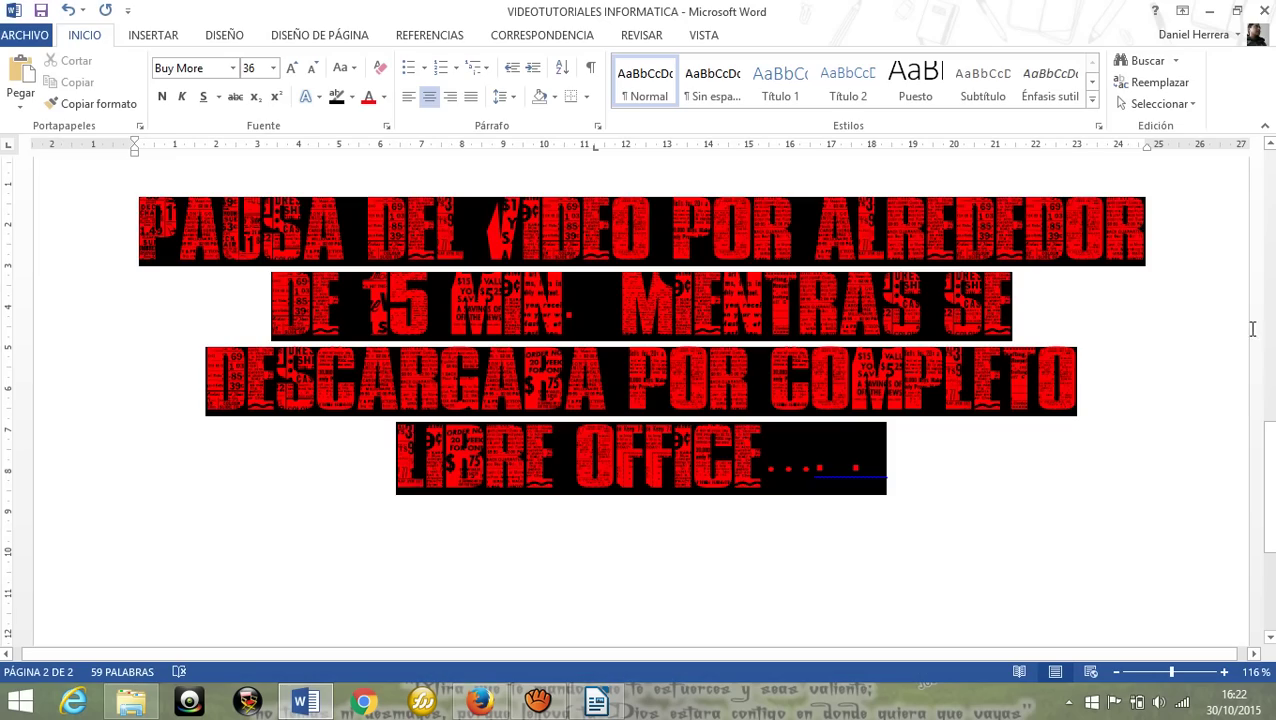
pyautogui.scroll(3, 640, 400)
pyautogui.scroll(5, 765, 525)
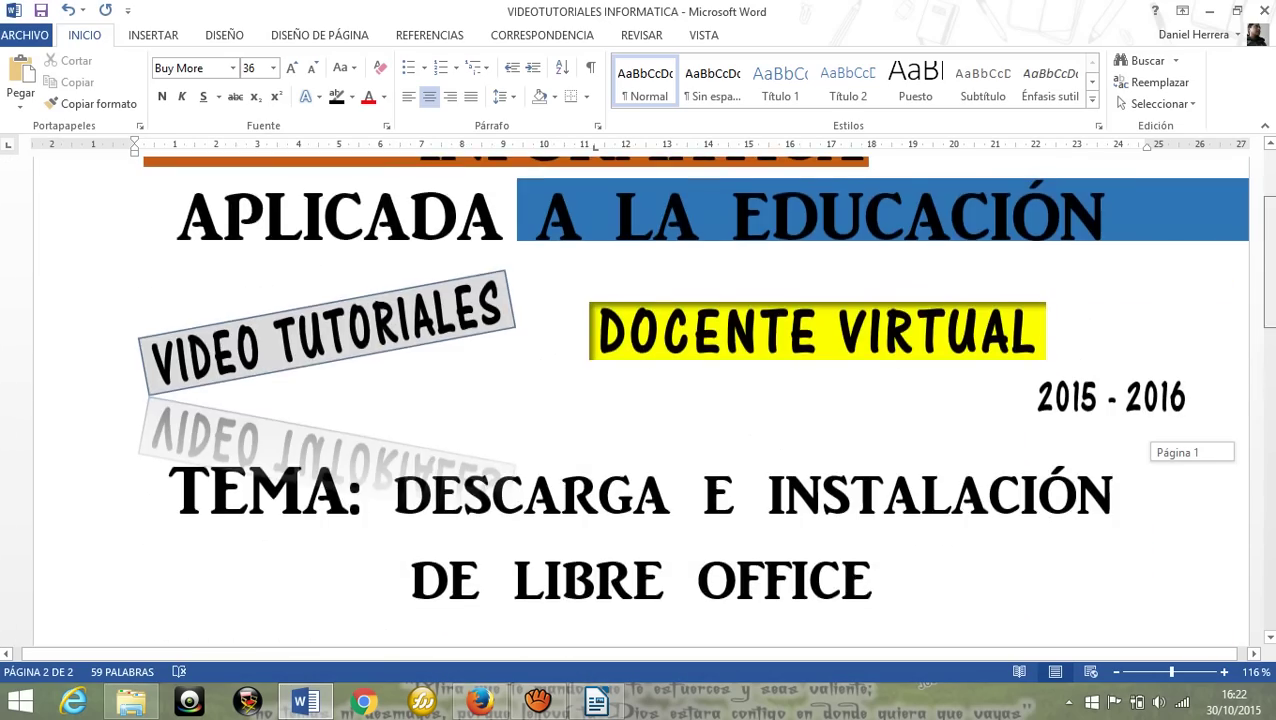
pyautogui.scroll(-3, 765, 525)
pyautogui.scroll(-1, 765, 525)
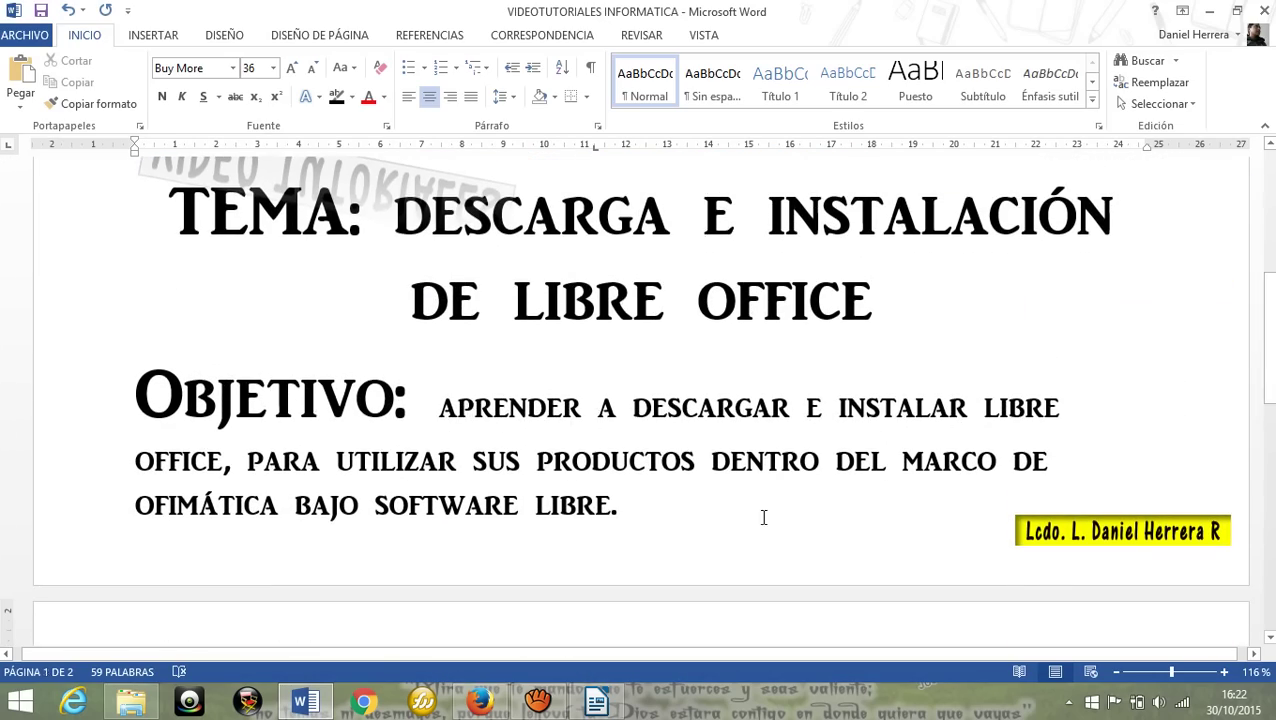